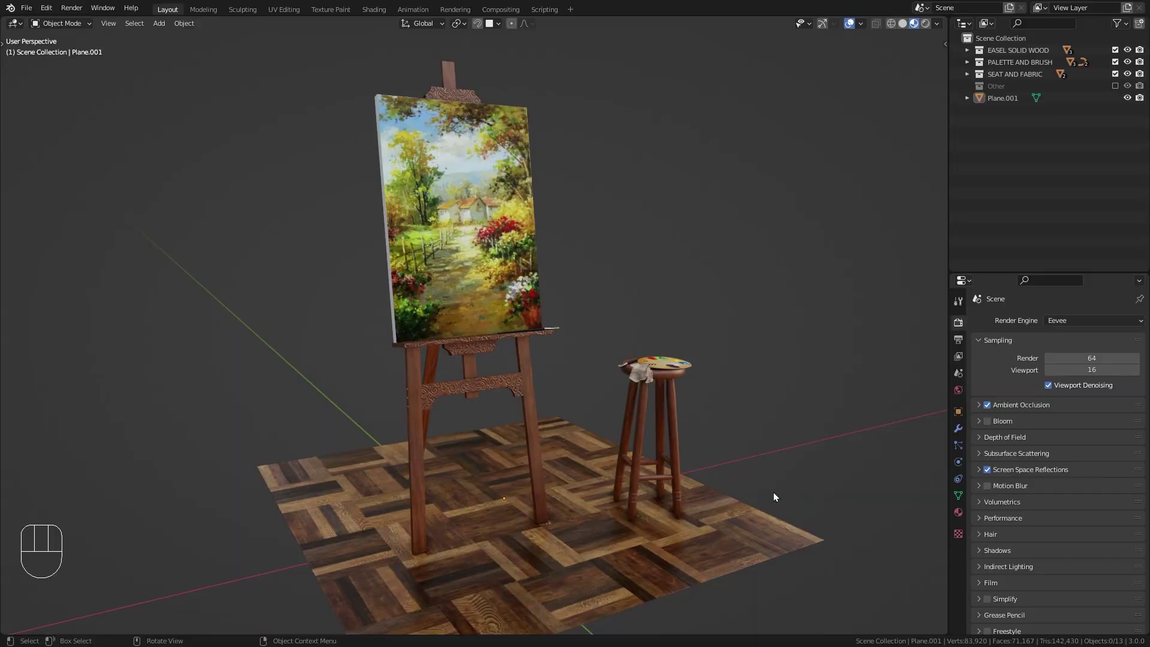
- Select the painted canvas on the easel and zoom the 3D view in on it
scroll(775, 491, up, 3)
shift+middle_drag(749, 466, 555, 310)
click(555, 310)
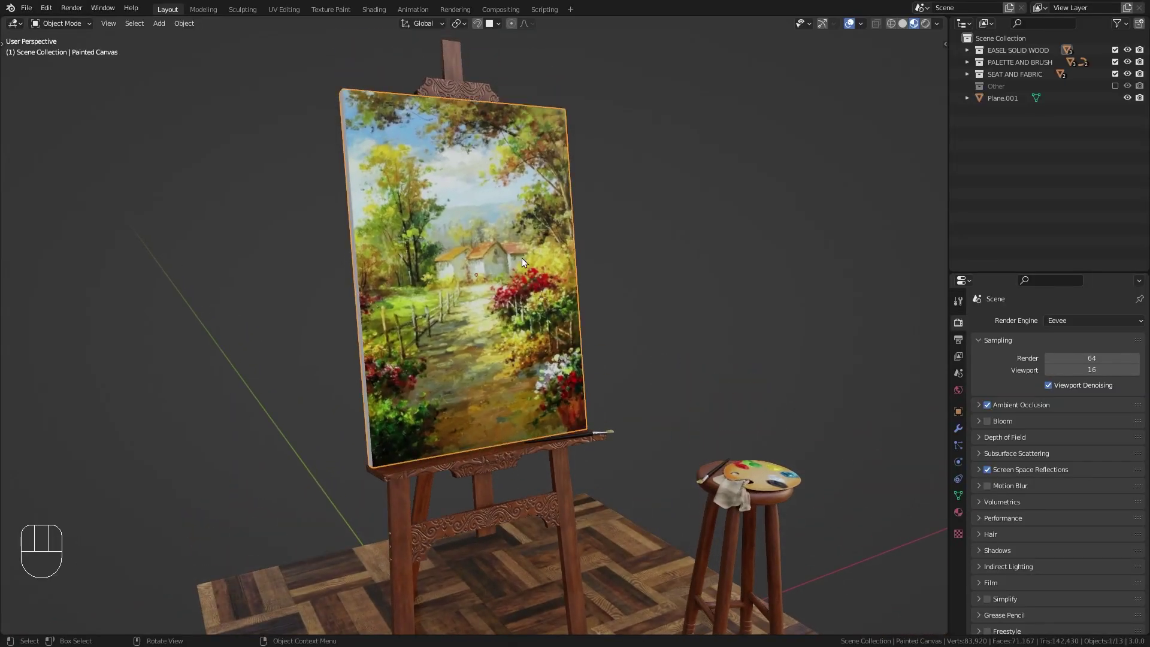
mouse_move(523, 257)
shift+middle_down()
mouse_move(522, 304)
mouse_move(515, 268)
mouse_move(556, 287)
mouse_move(457, 282)
mouse_move(540, 297)
mouse_move(605, 280)
mouse_move(562, 298)
mouse_move(536, 292)
shift+middle_up()
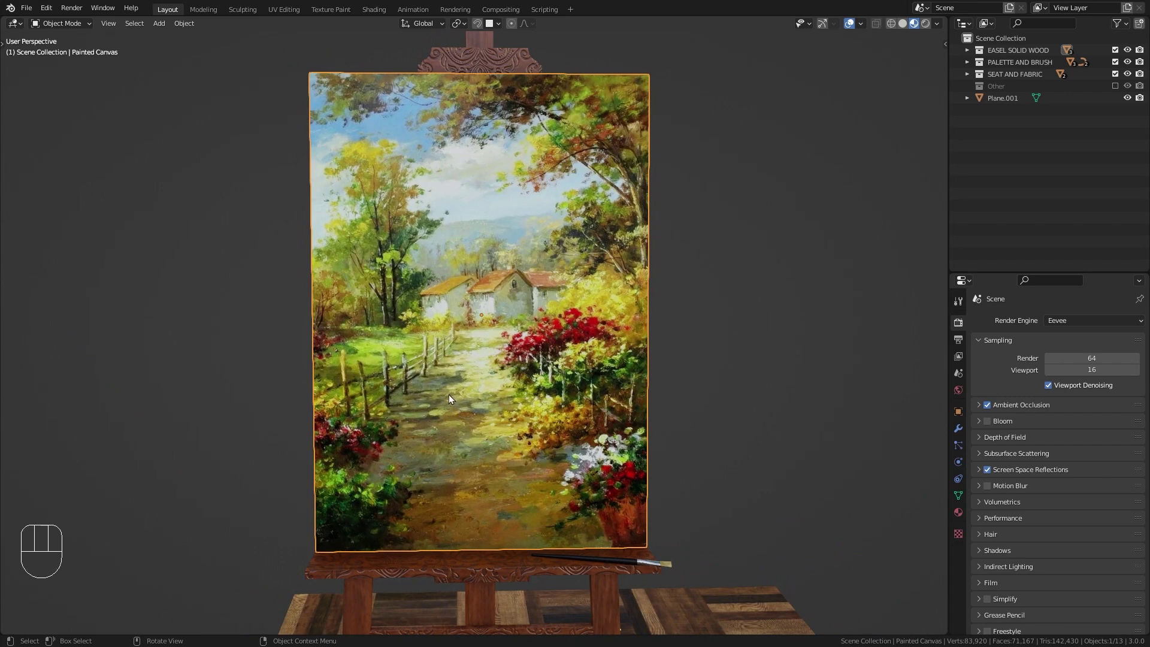
- Widen the 3D viewport, pull back to show the whole easel, and split the viewport in two
drag(948, 223, 1146, 221)
scroll(948, 186, down, 1)
shift+middle_drag(917, 174, 915, 182)
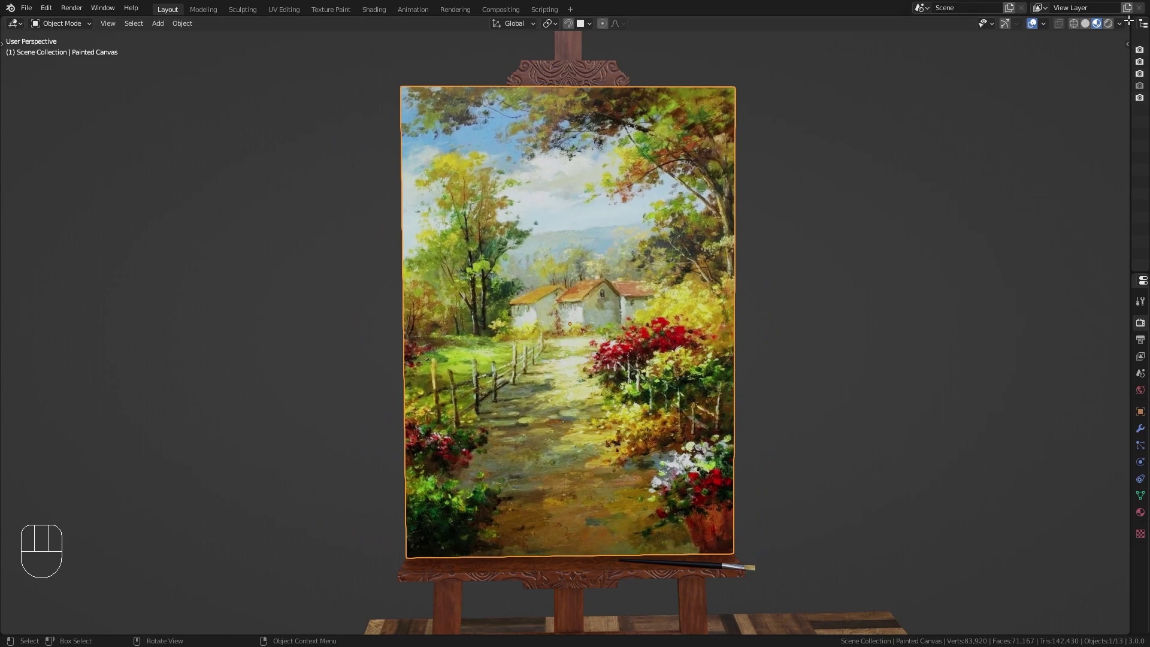
drag(1126, 19, 568, 96)
- Turn the right area into an Image Editor displaying Painting House.jpg
drag(584, 22, 602, 74)
scroll(375, 261, up, 3)
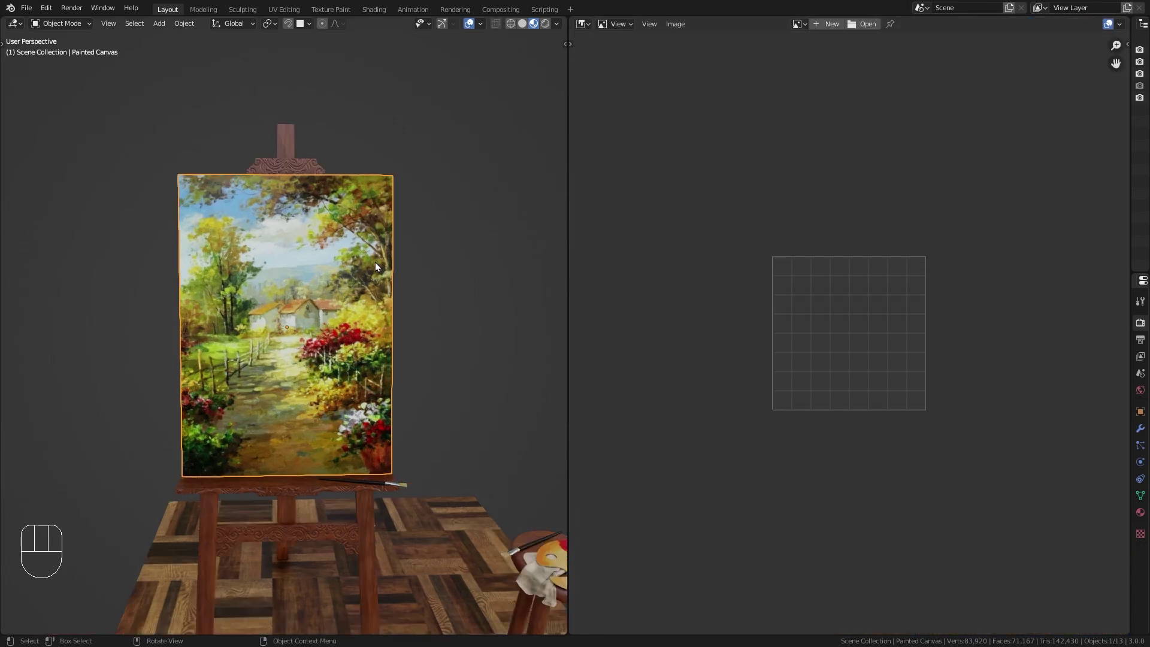
shift+middle_drag(375, 261, 377, 262)
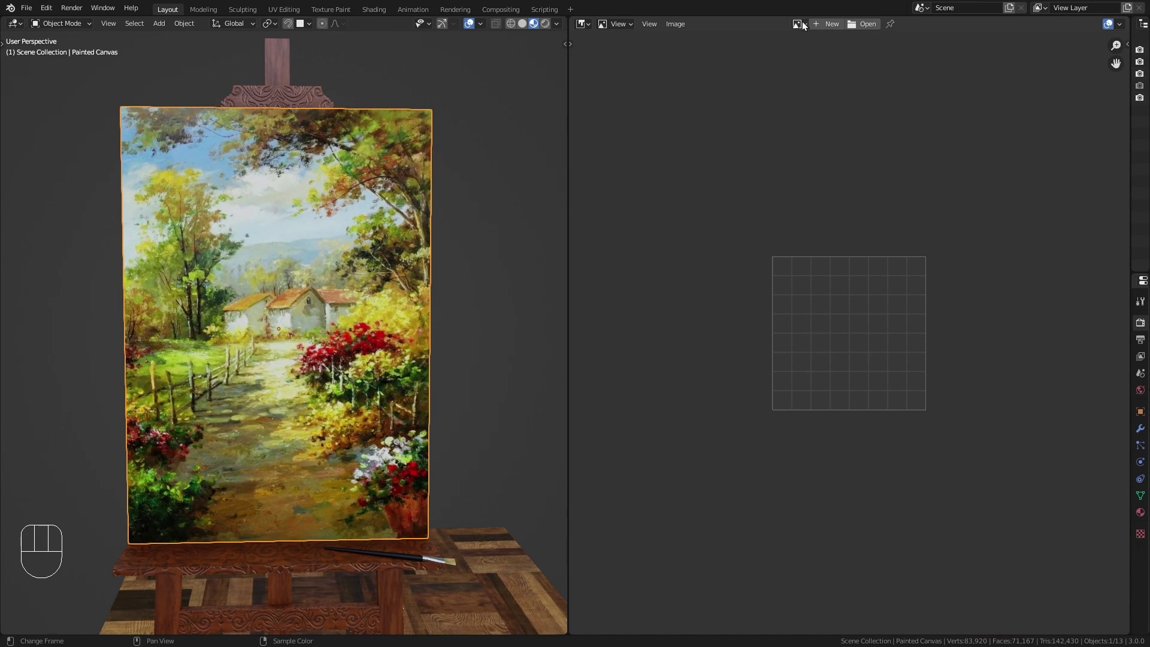
mouse_move(800, 25)
mouse_down()
mouse_move(839, 64)
mouse_move(863, 133)
mouse_move(876, 138)
mouse_up()
scroll(877, 137, down, 8)
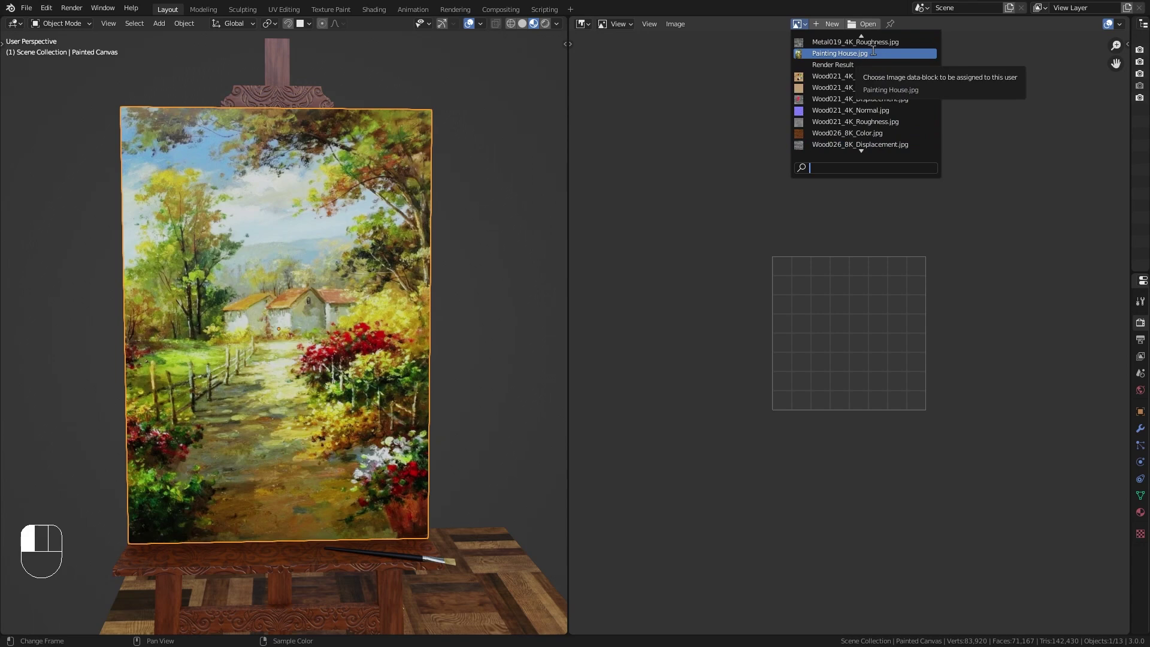
click(862, 53)
scroll(888, 262, down, 1)
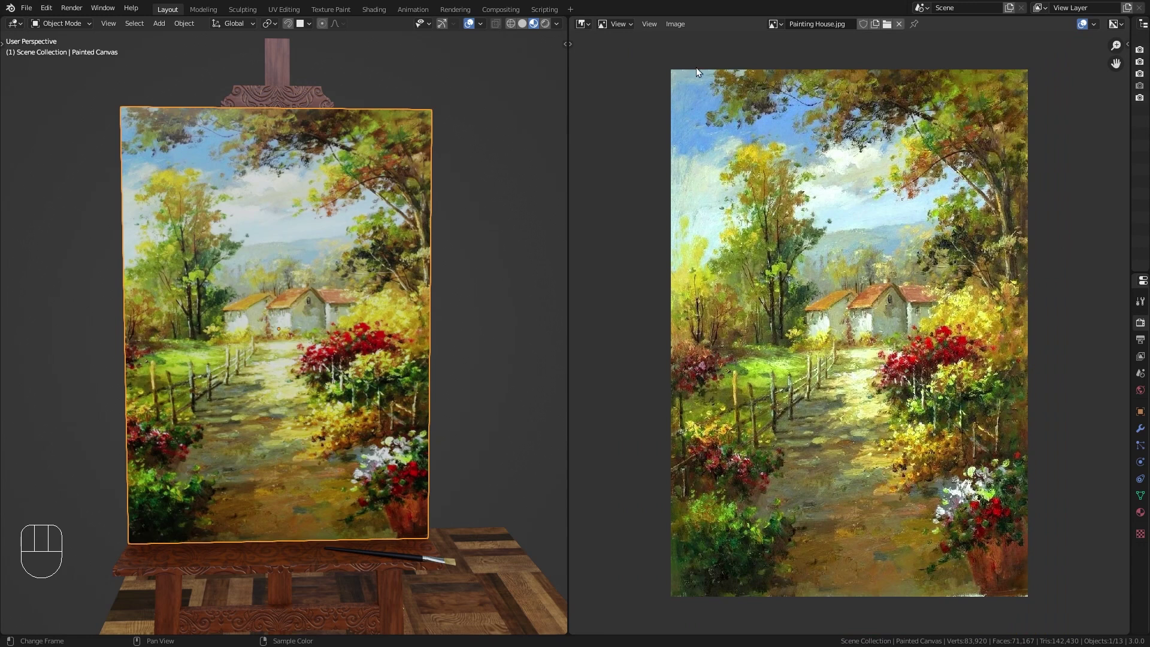
- Try Image > Edit Externally on Painting House.jpg, which fails to launch an external editor
click(679, 26)
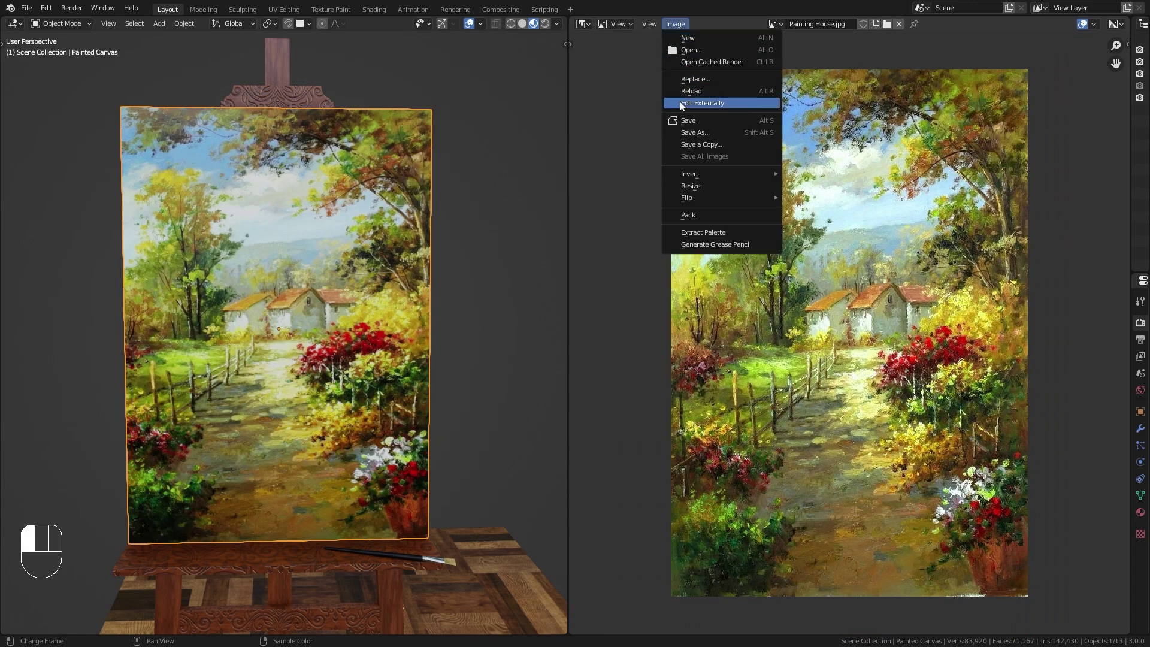
click(724, 102)
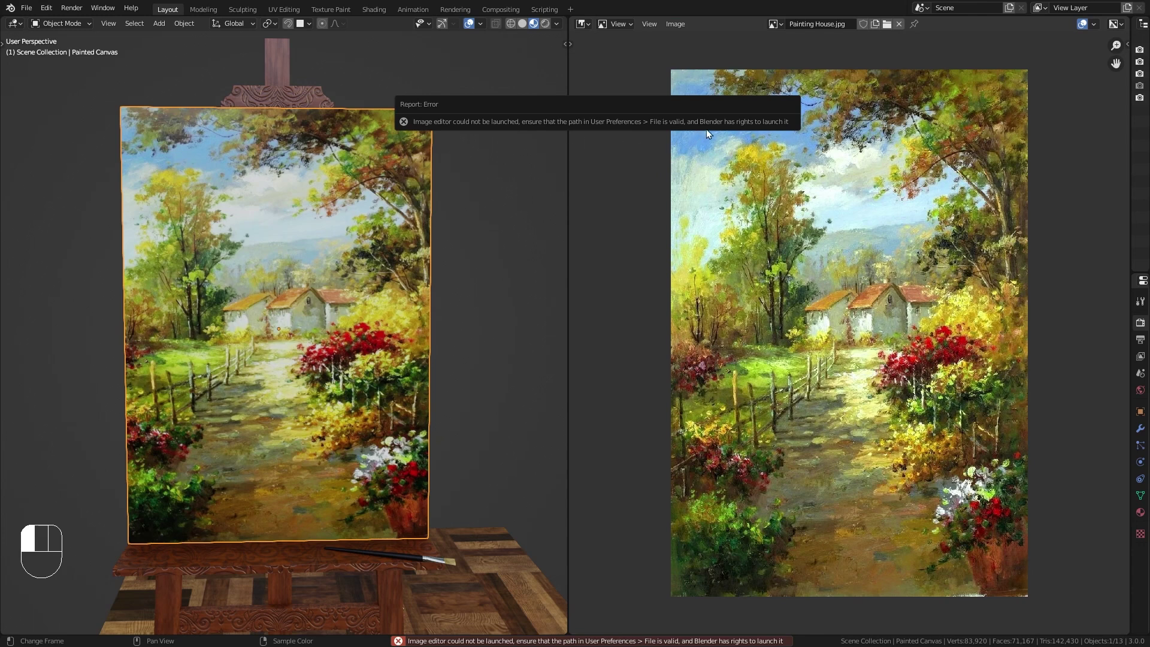
drag(678, 113, 675, 121)
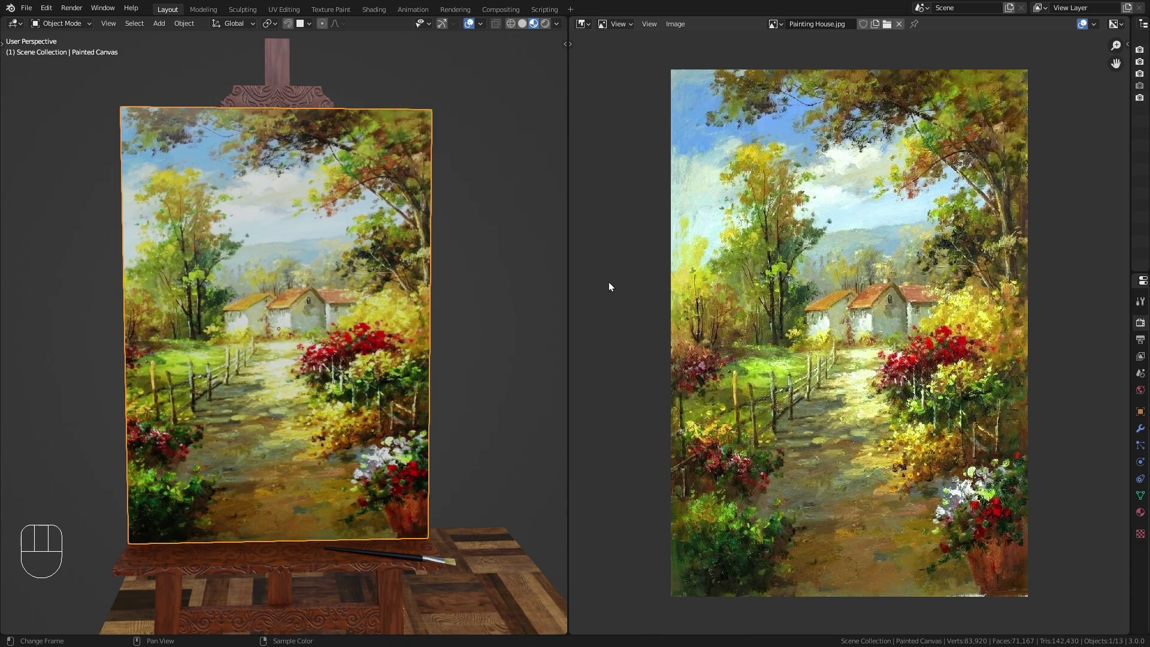
- Open Blender Preferences, move the window over the 3D view, and show File Paths
click(46, 8)
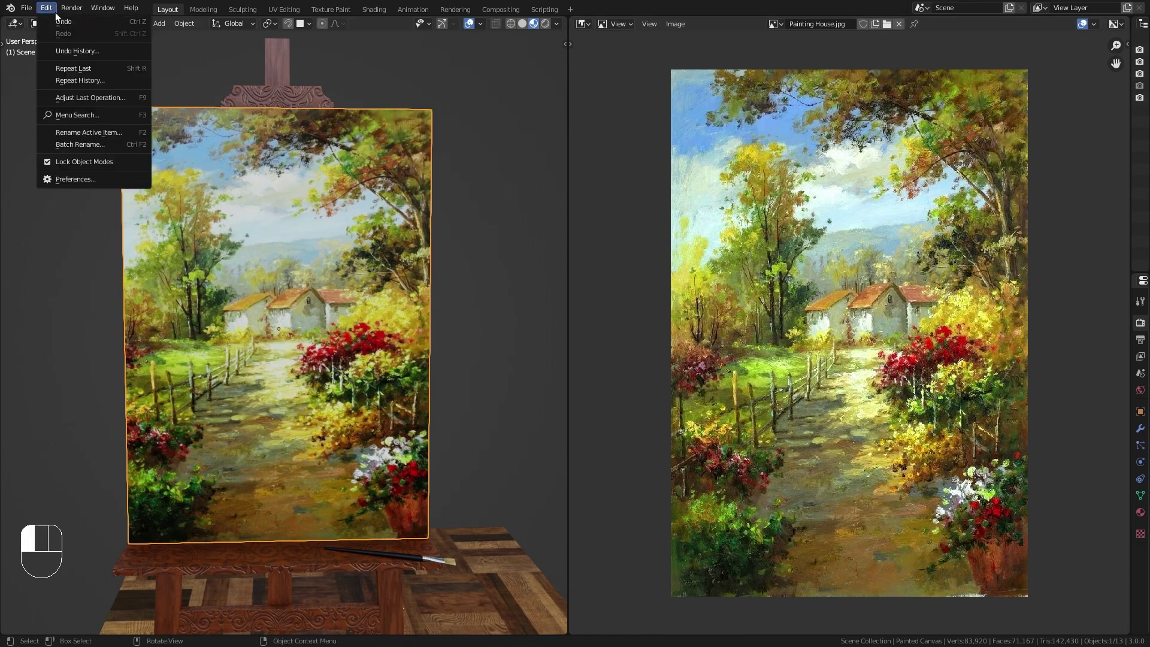
click(98, 178)
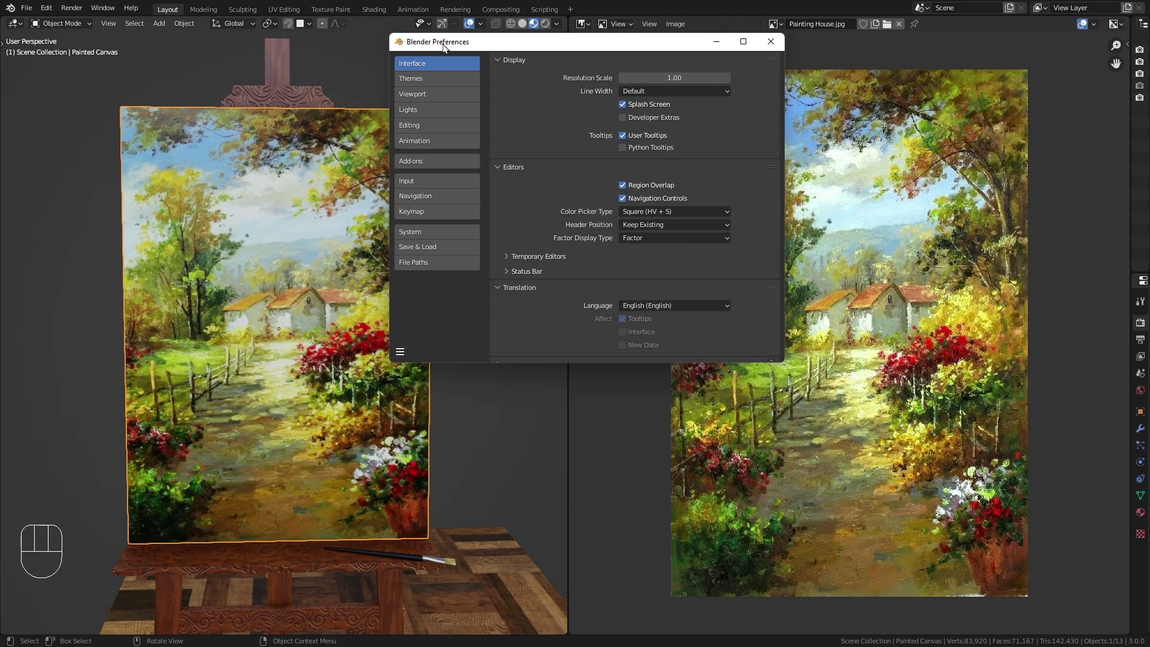
drag(444, 47, 287, 53)
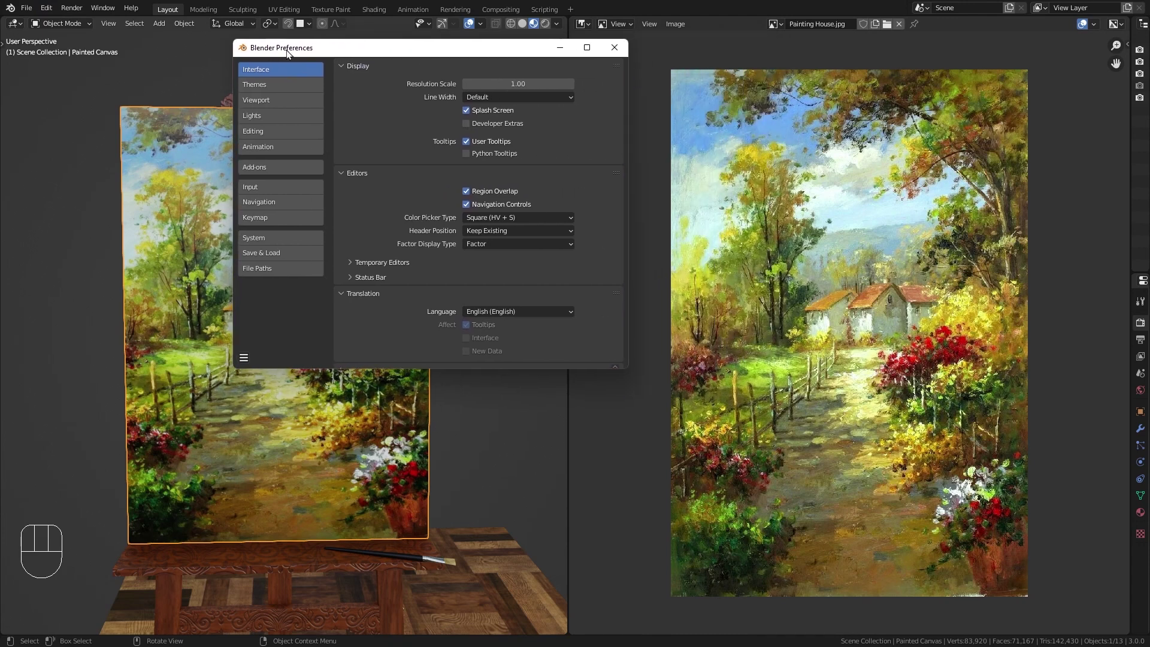
click(259, 269)
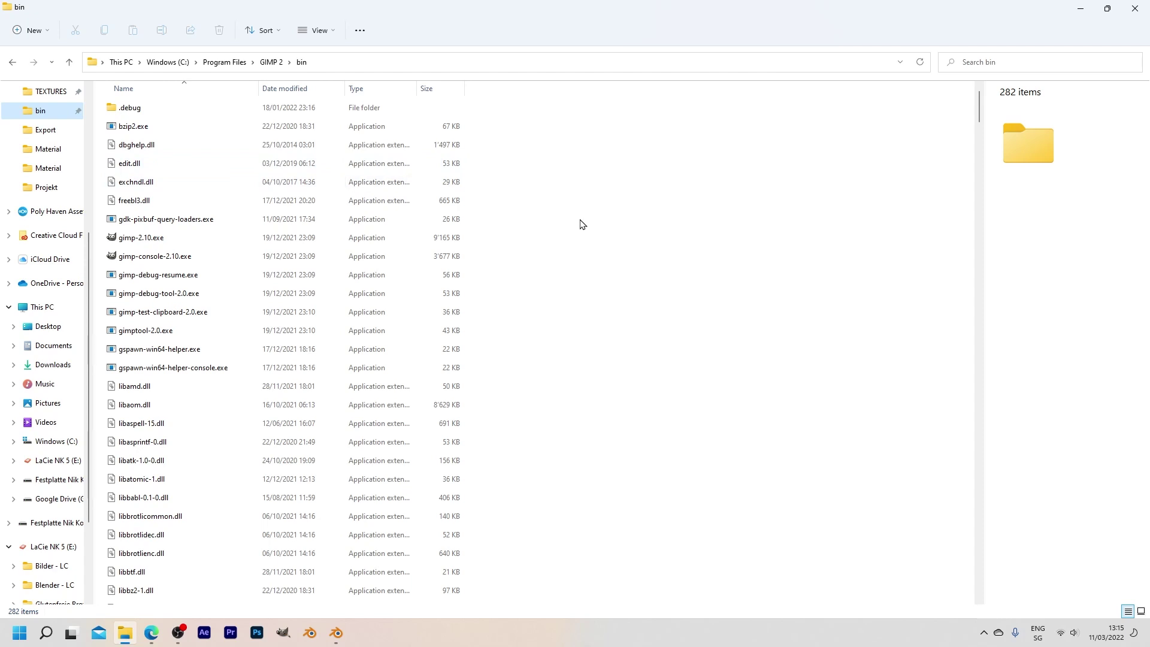
- Copy the full path of gimp-2.10.exe from the GIMP 2 bin folder
scroll(580, 224, down, 1)
click(140, 192)
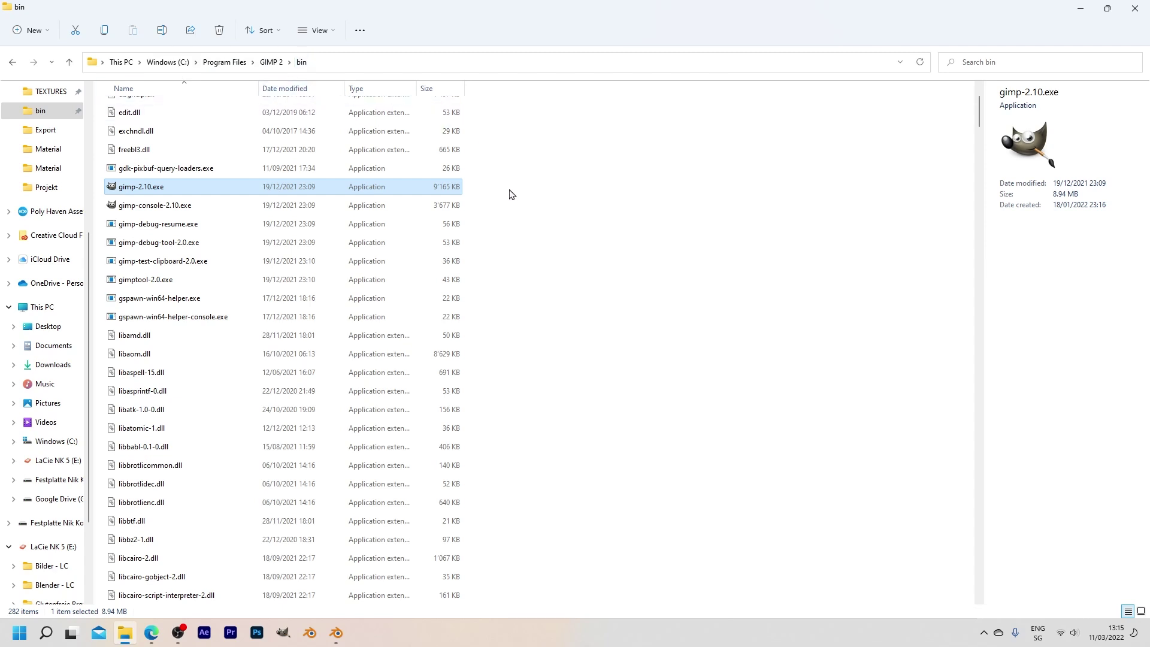
right_click(202, 186)
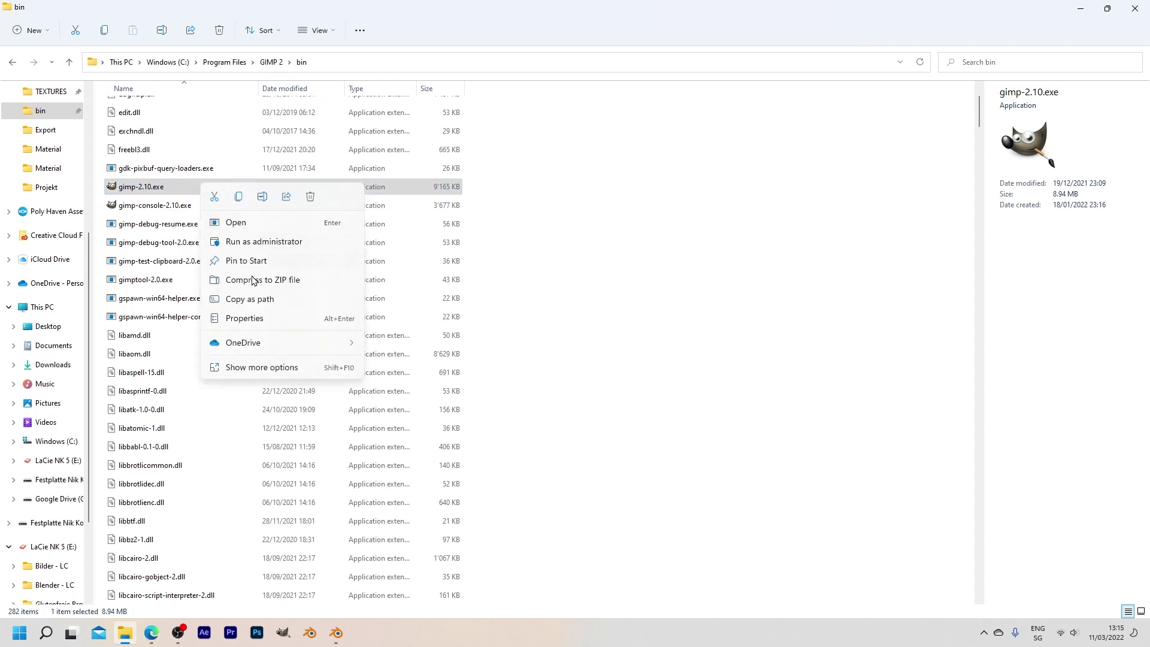
click(282, 300)
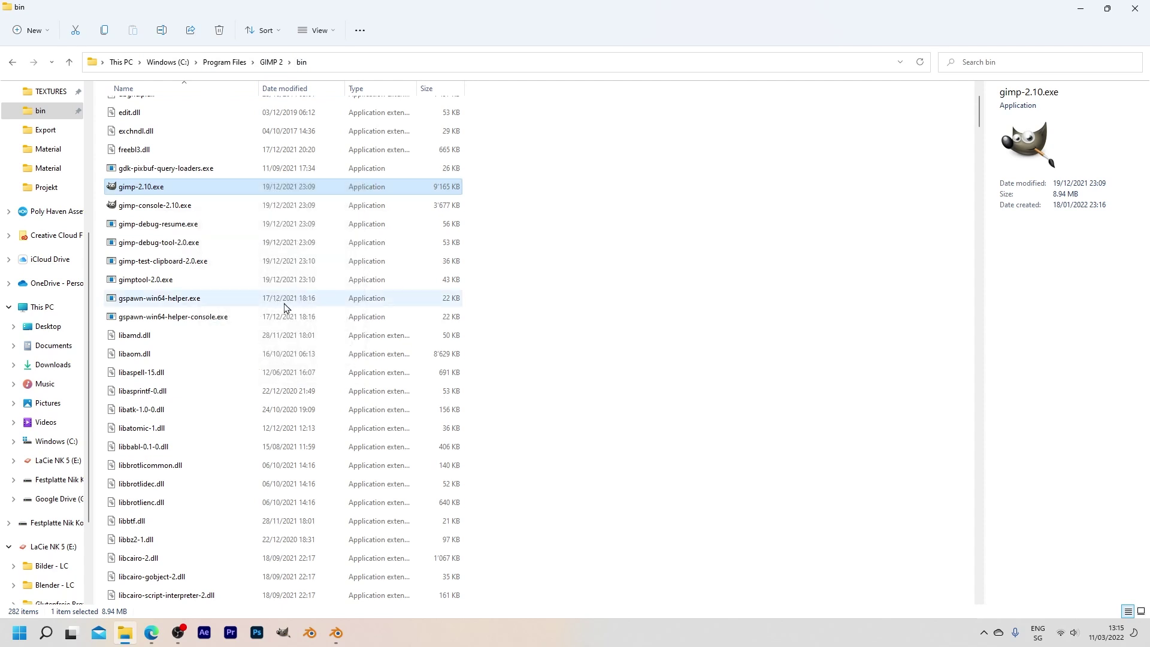
- Set the Image Editor path to C:\Program Files\GIMP 2\bin\gimp-2.10.exe and save preferences
click(336, 633)
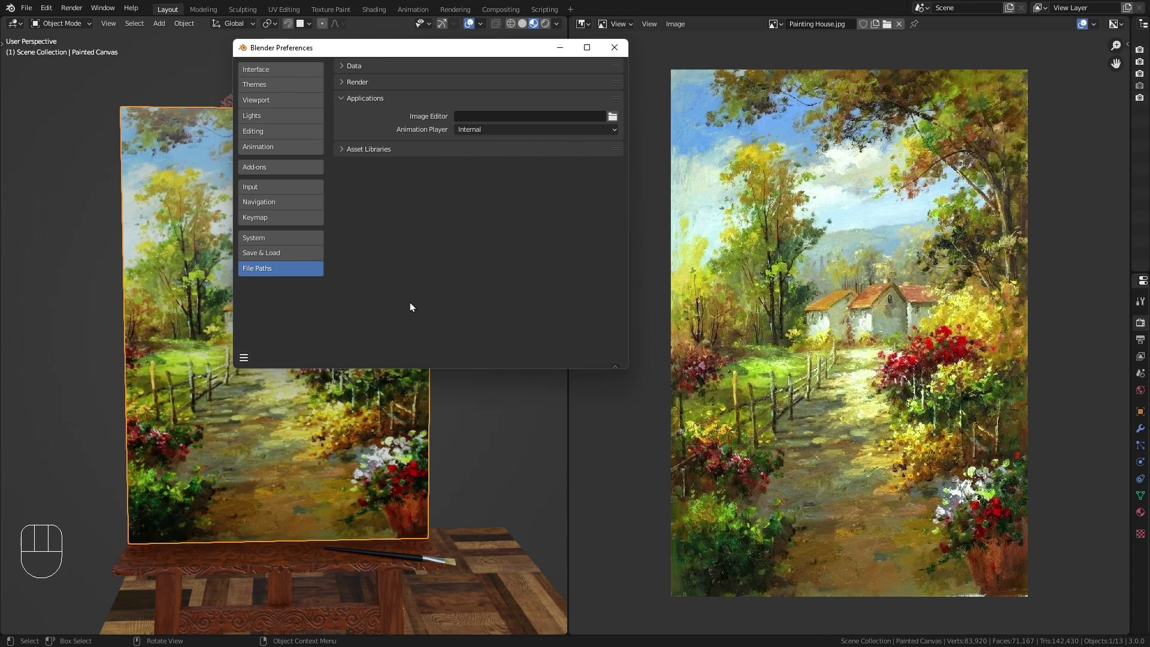
click(468, 116)
key(ctrl+v)
click(461, 116)
key(BackSpace)
click(246, 356)
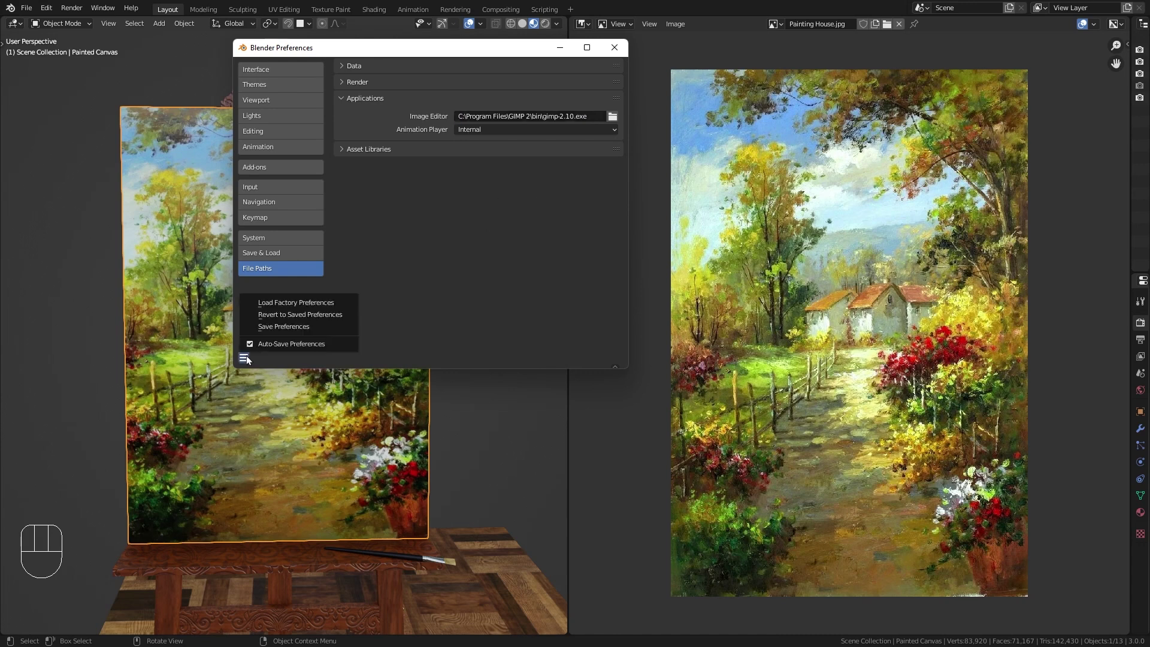
click(335, 326)
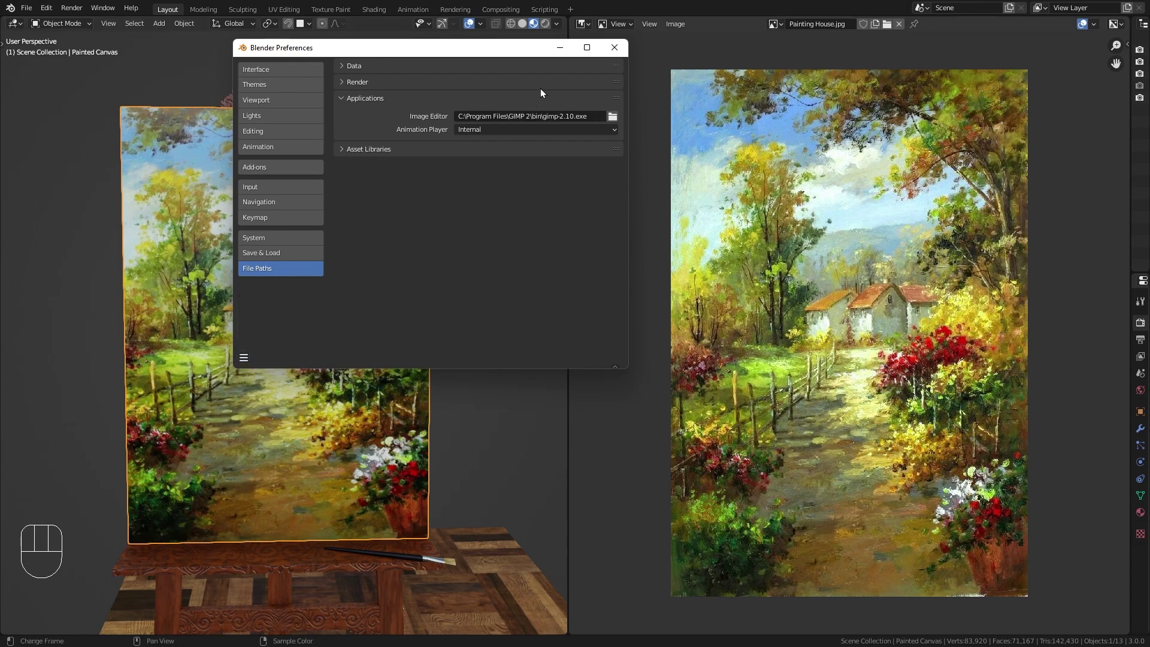
- Close Preferences and edit Painting House.jpg externally in GIMP
click(558, 49)
click(674, 24)
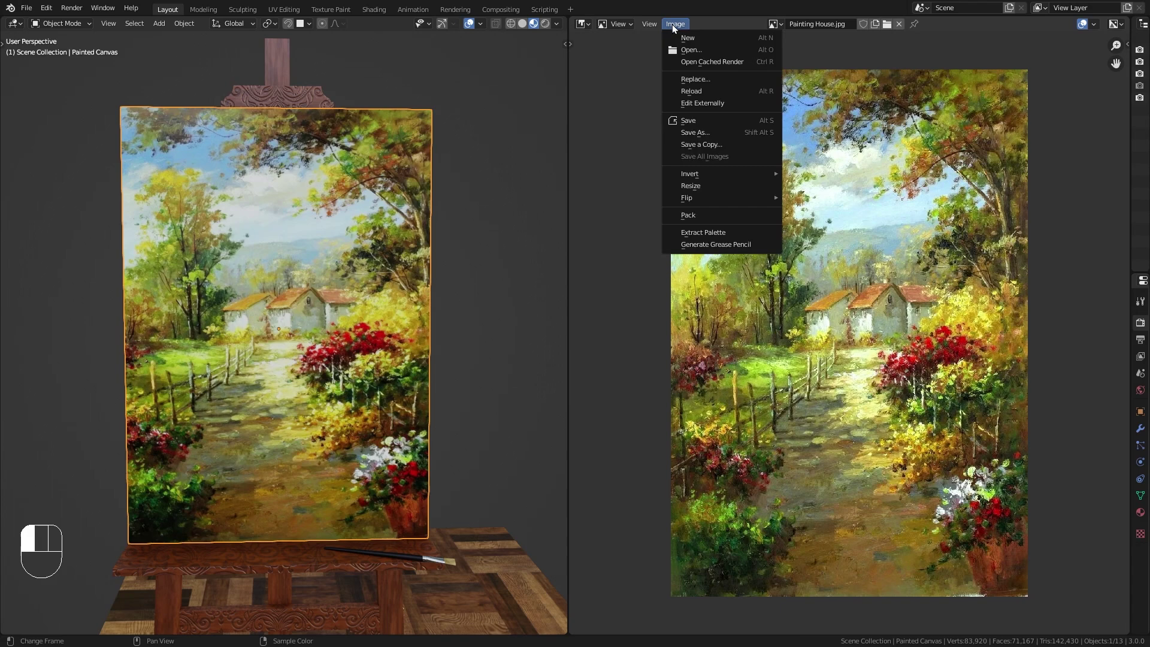
click(736, 105)
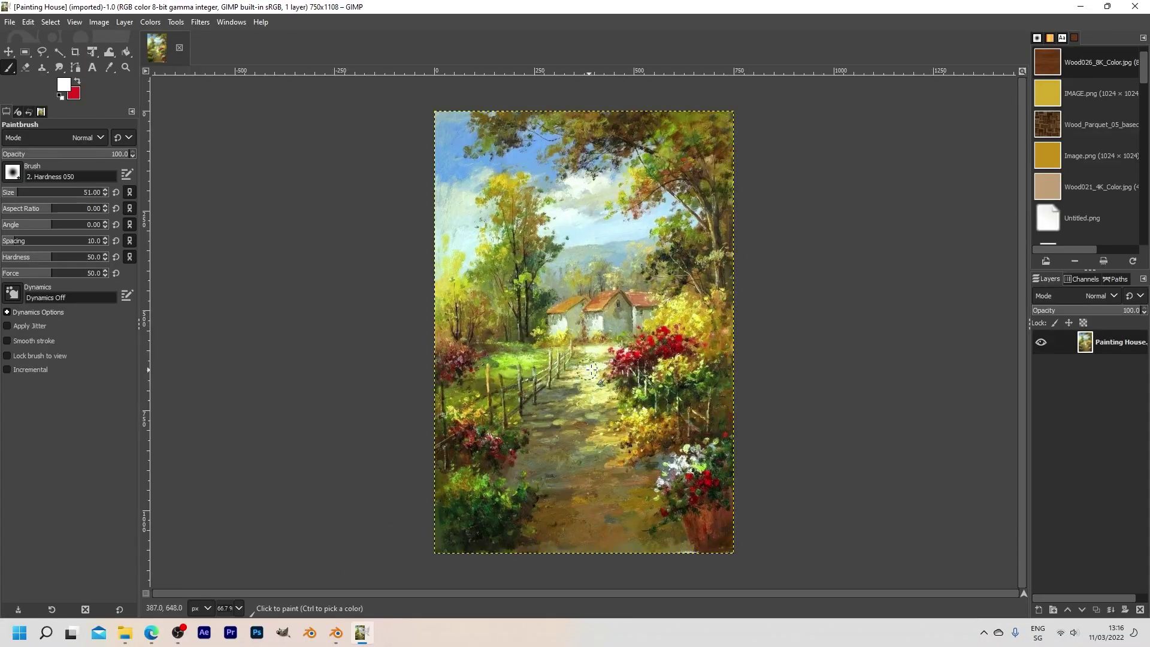
- Rotate the painting's hue by 180 with Colors > Hue-Saturation
click(150, 22)
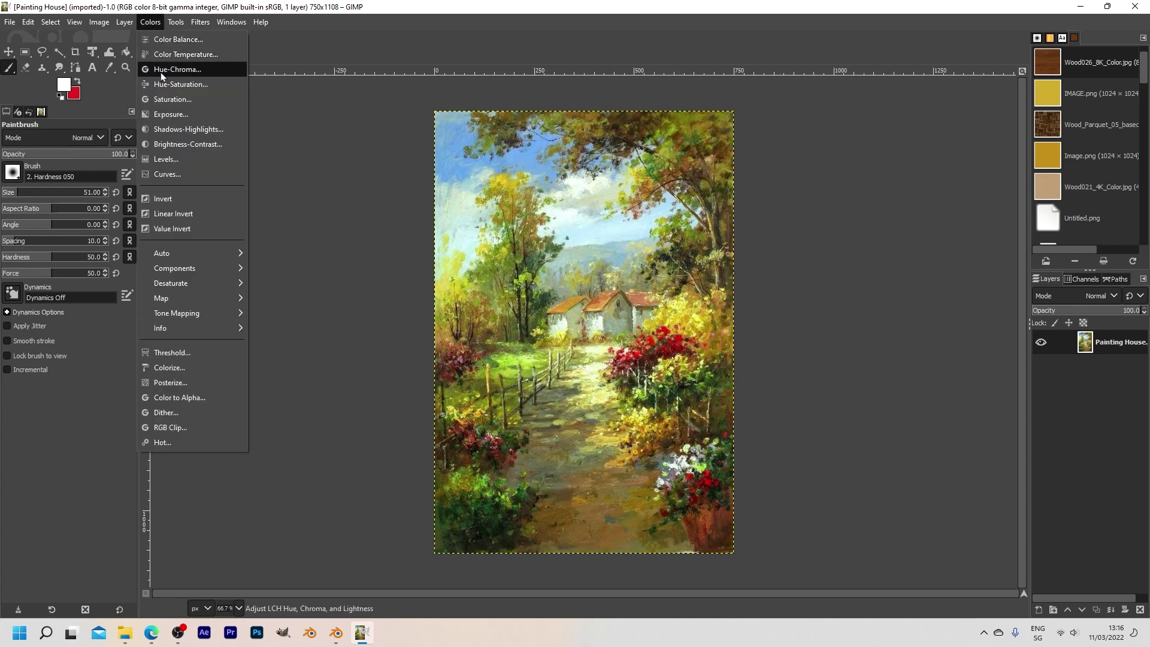
click(173, 85)
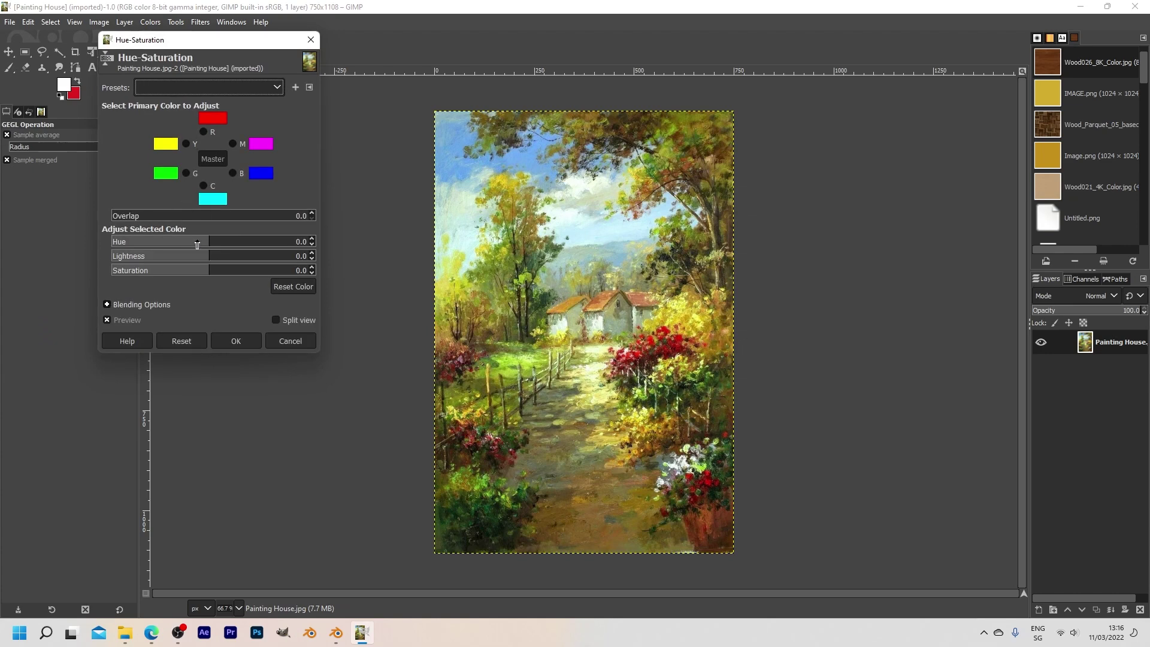
drag(197, 244, 322, 251)
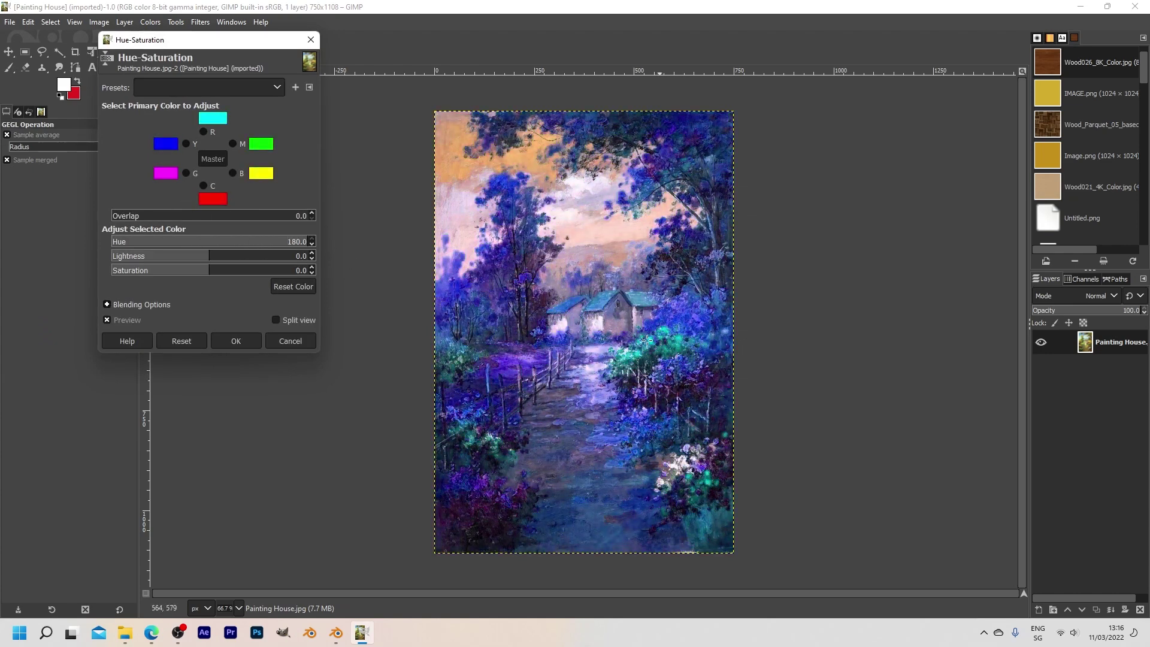
click(234, 340)
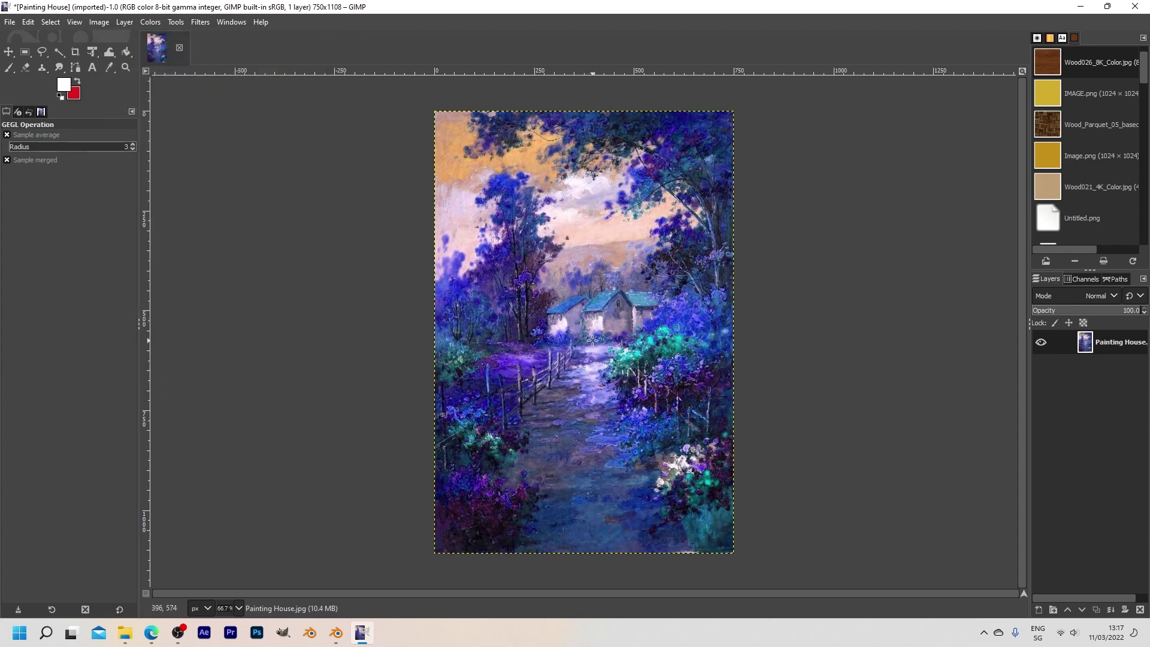
- Overwrite Painting House.jpg with the recoloured image and return to Blender
click(10, 23)
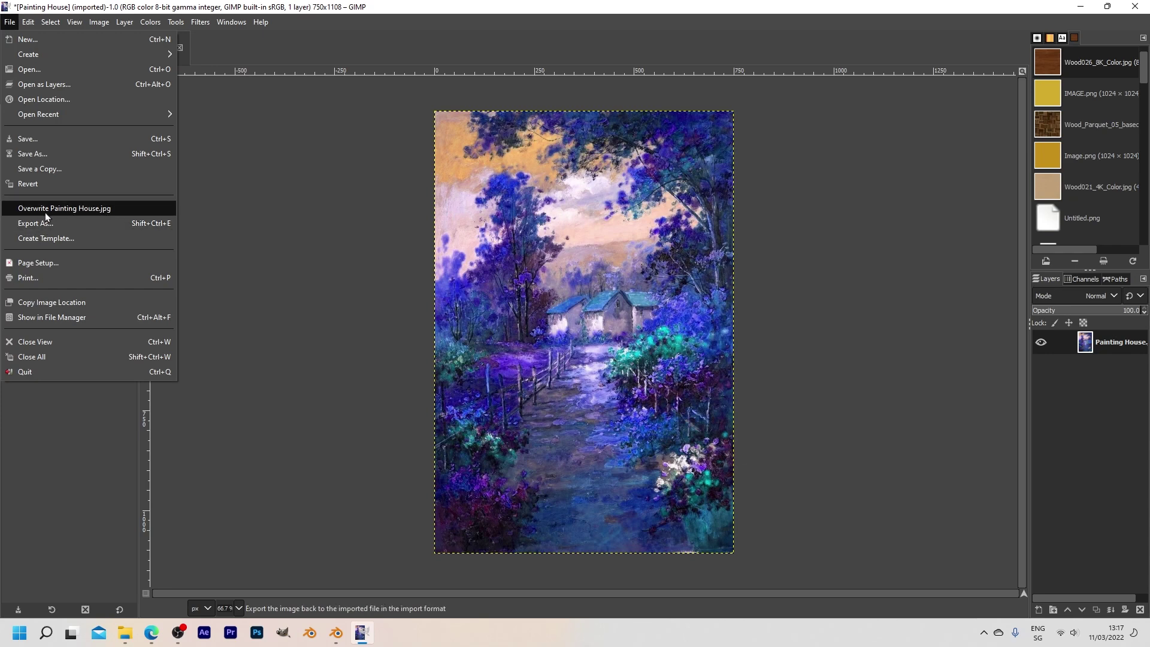
click(130, 206)
click(587, 467)
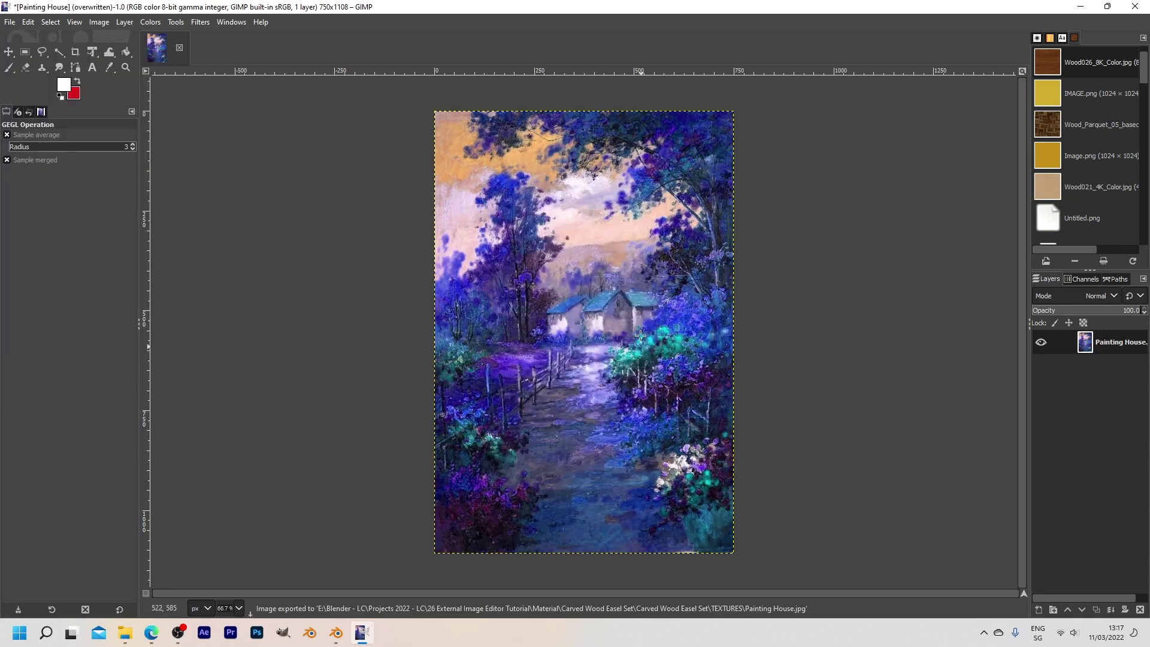
mouse_move(334, 639)
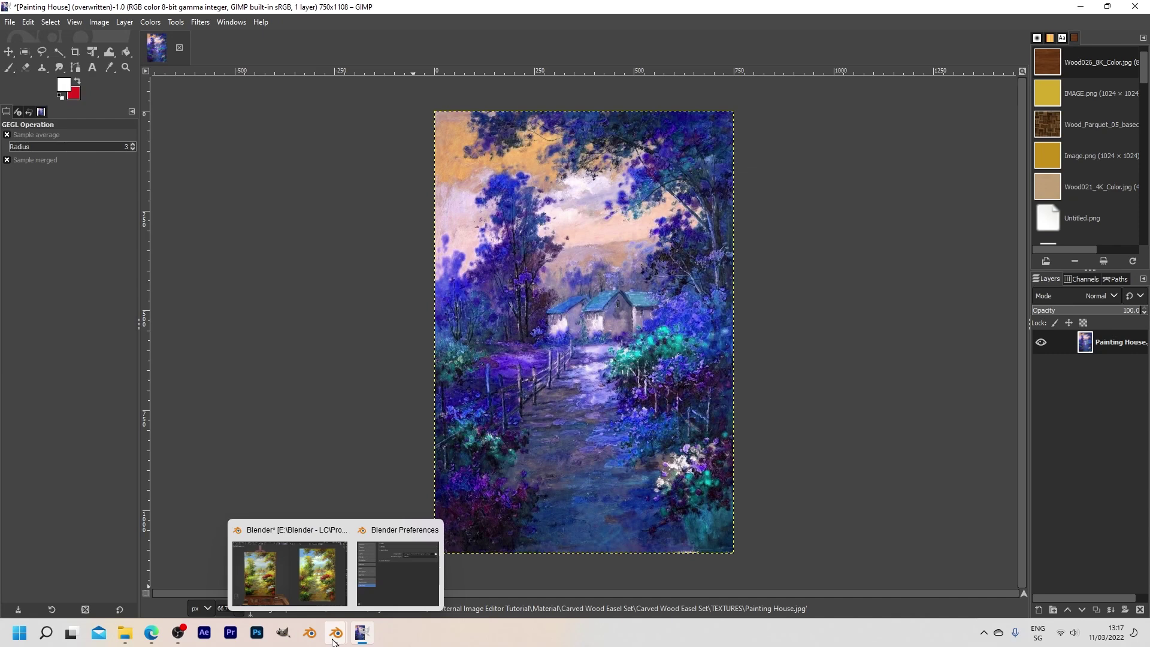
click(310, 571)
- Reload Painting House.jpg in the Image Editor and orbit around the blue-purple canvas
click(700, 364)
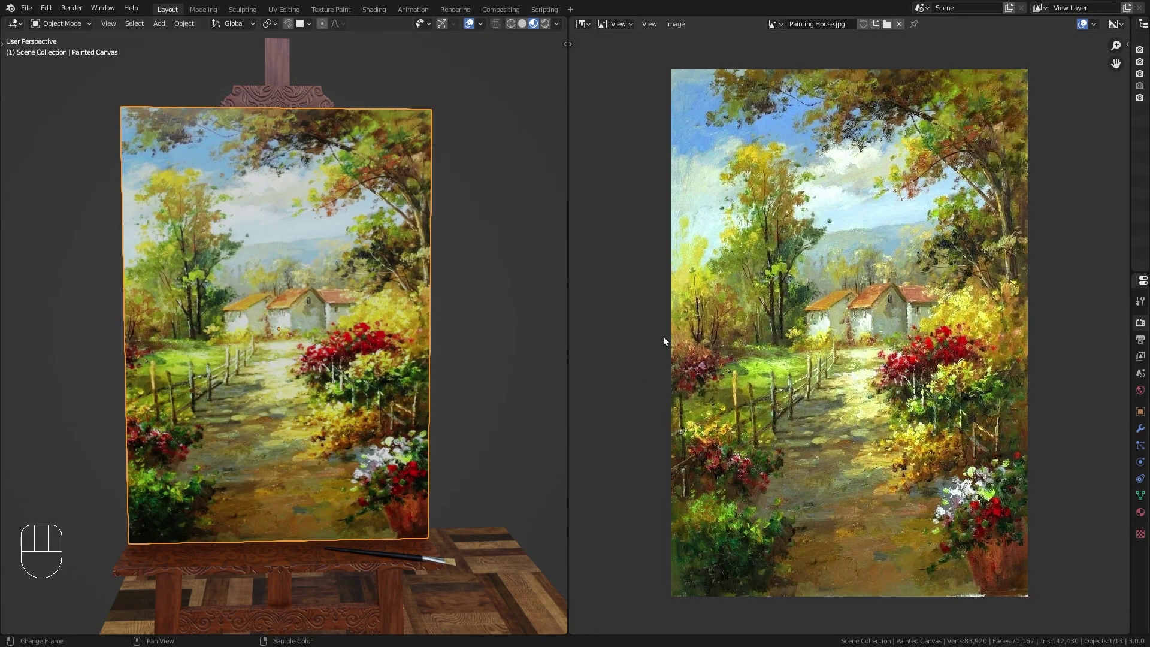
click(672, 27)
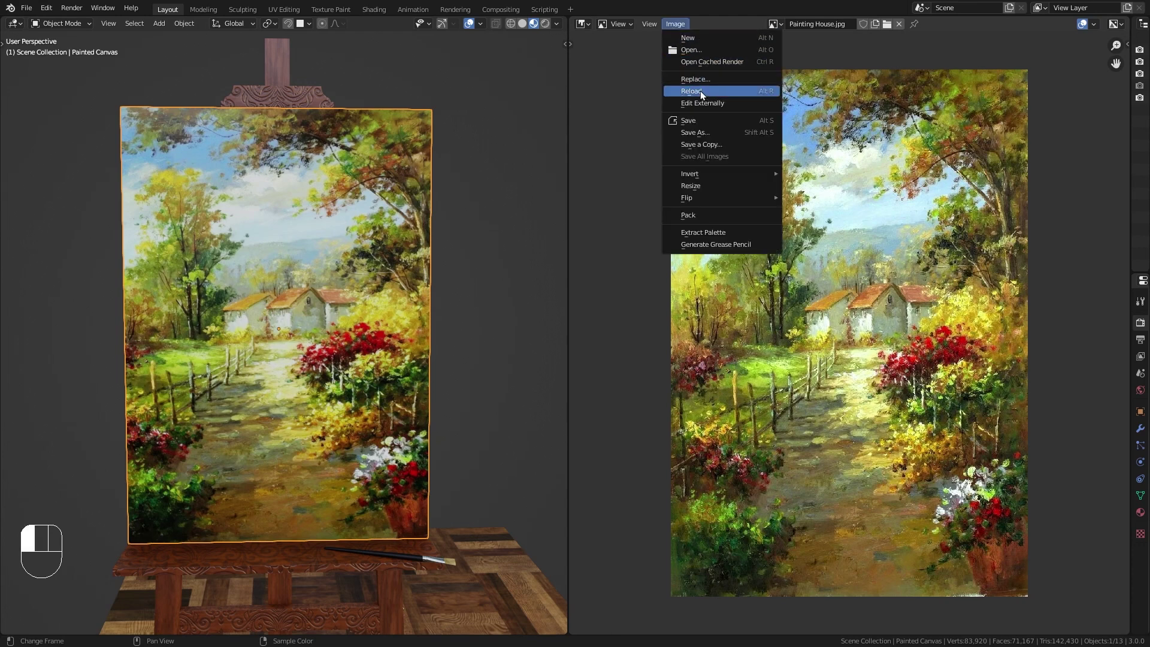
click(752, 90)
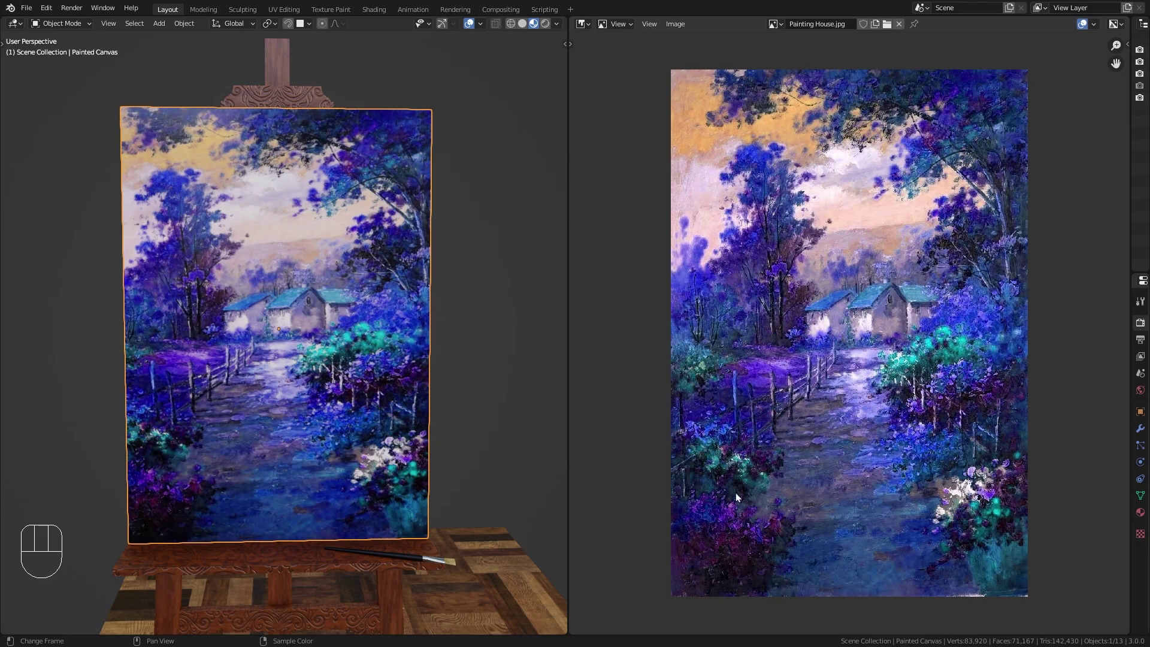
mouse_move(225, 293)
middle_down()
mouse_move(327, 317)
mouse_move(337, 308)
mouse_move(226, 311)
mouse_move(146, 282)
mouse_move(240, 304)
mouse_move(317, 289)
mouse_move(220, 289)
mouse_move(492, 377)
middle_up()
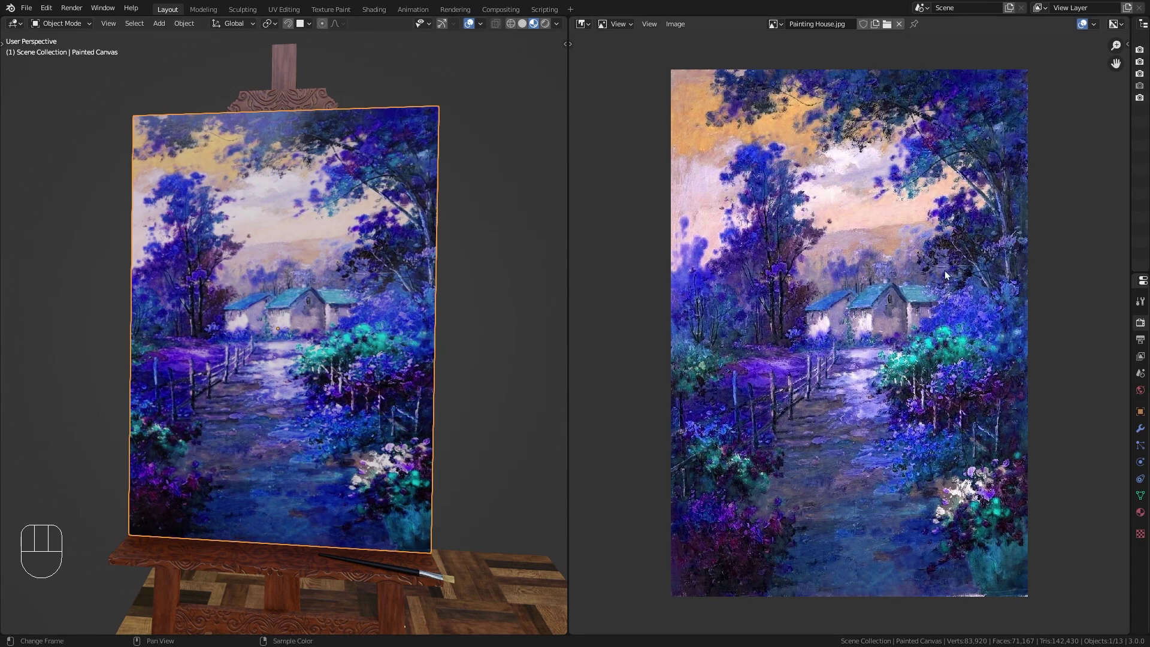
- Unlink Painting House.jpg and create a new solid green 1024 × 1024 image
click(899, 25)
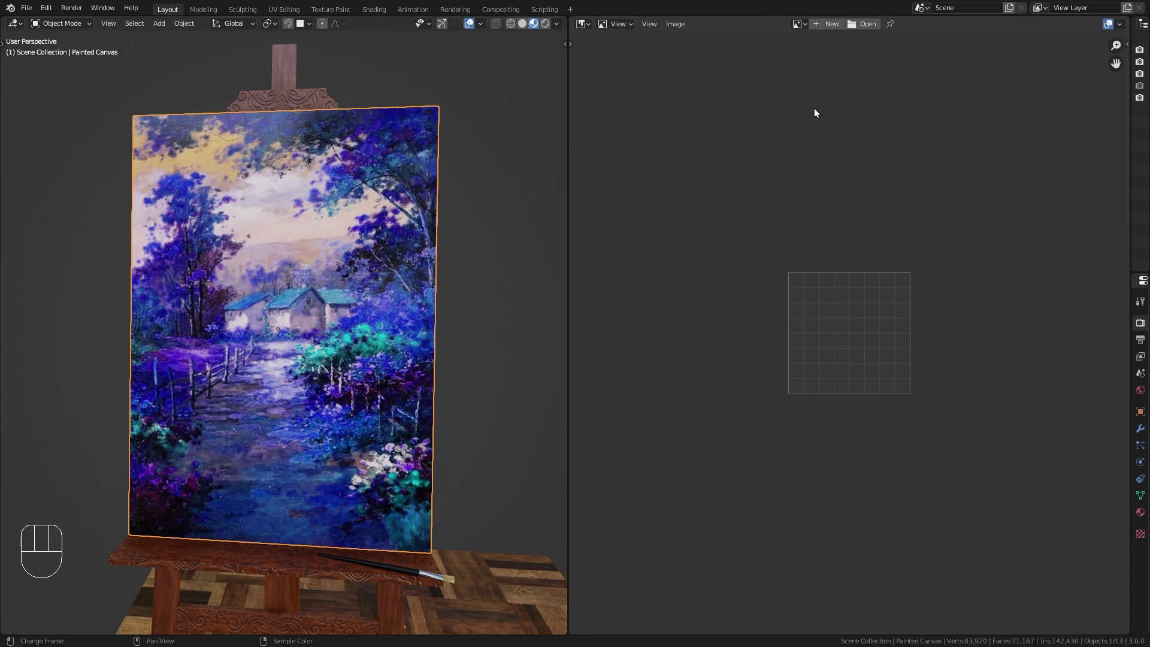
click(825, 24)
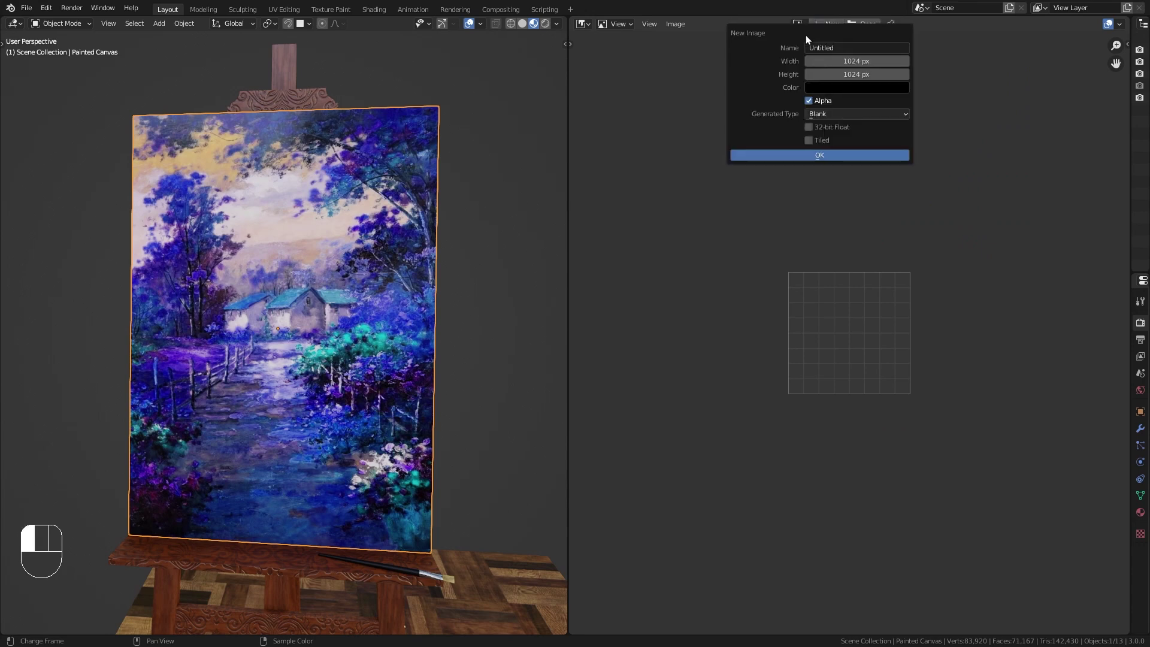
drag(822, 25, 728, 70)
click(753, 124)
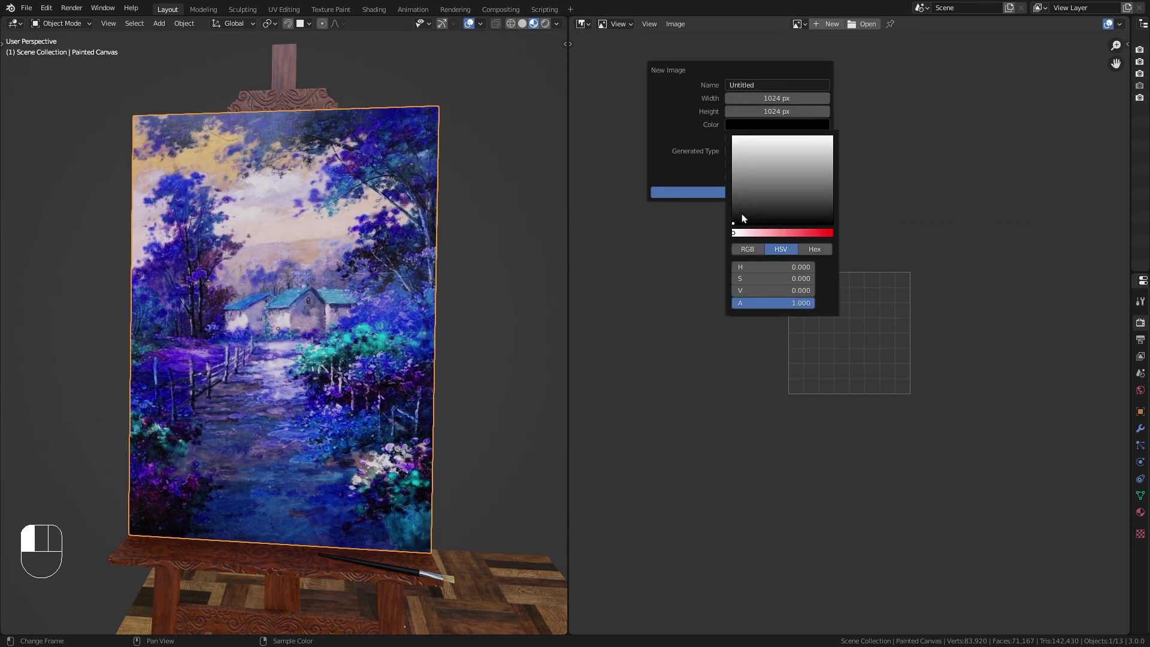
mouse_move(737, 233)
mouse_down()
mouse_move(794, 233)
mouse_move(757, 152)
mouse_up()
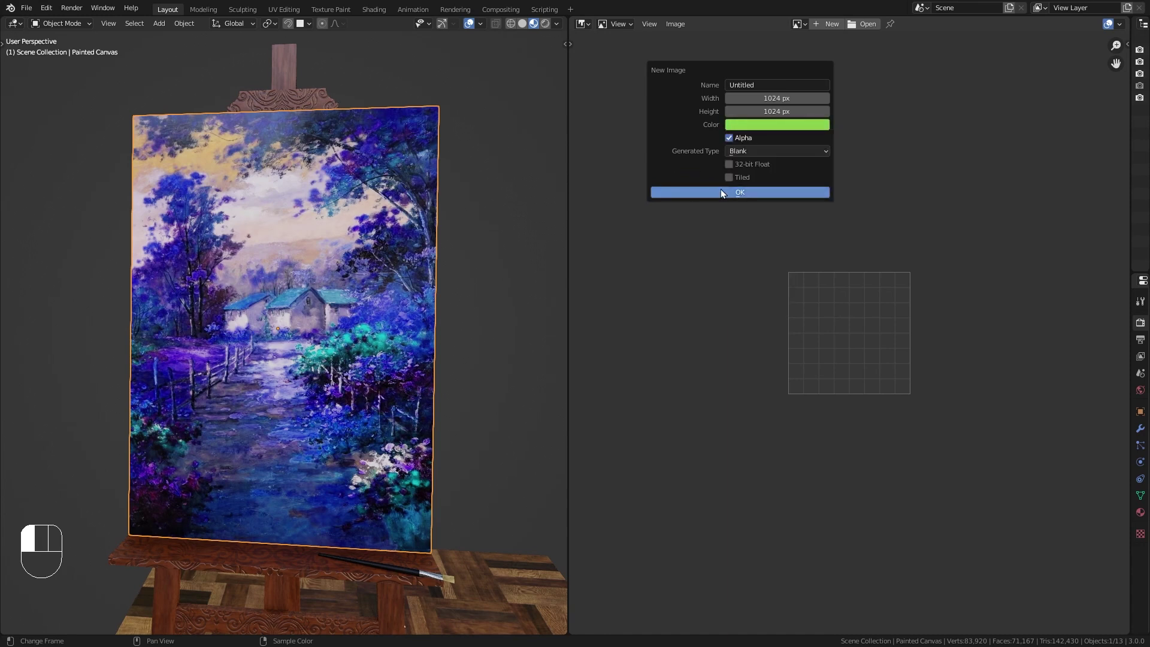
click(725, 191)
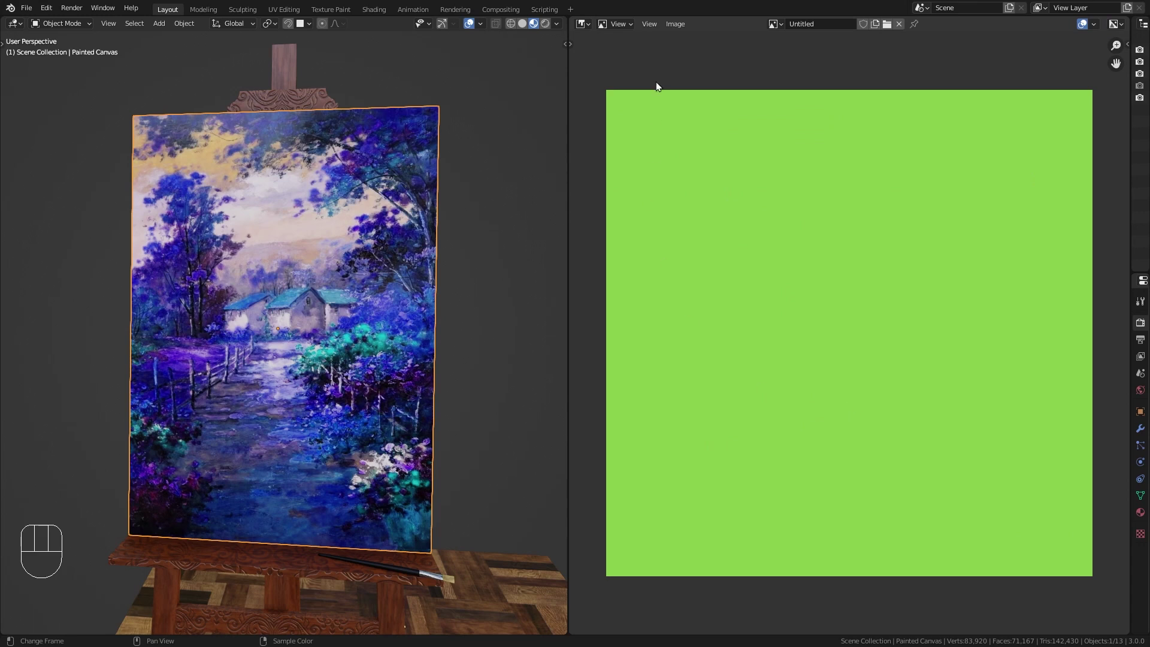
click(675, 24)
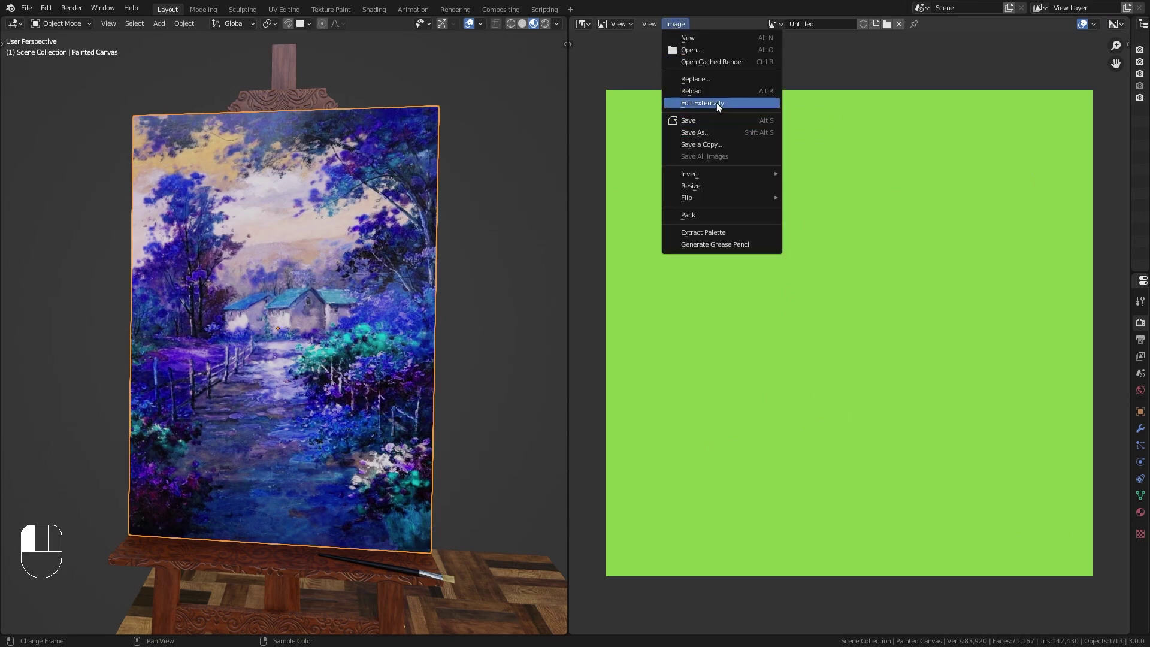
click(701, 102)
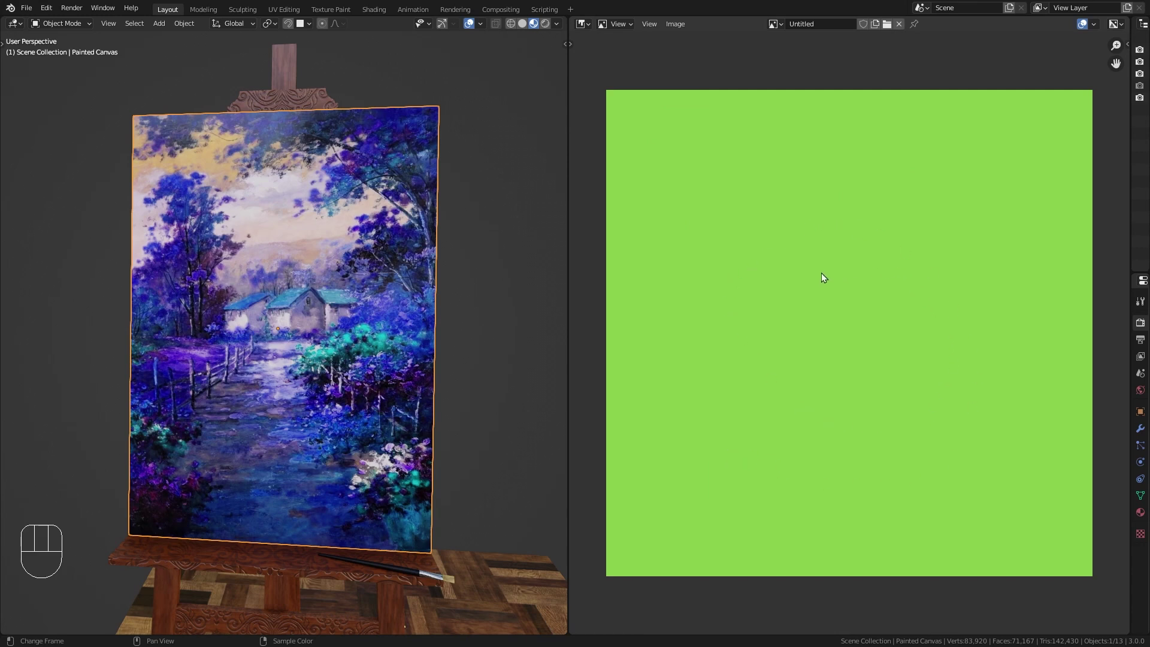
- Save the green image as IMAGE.png in the Material folder, replacing the existing file
click(675, 25)
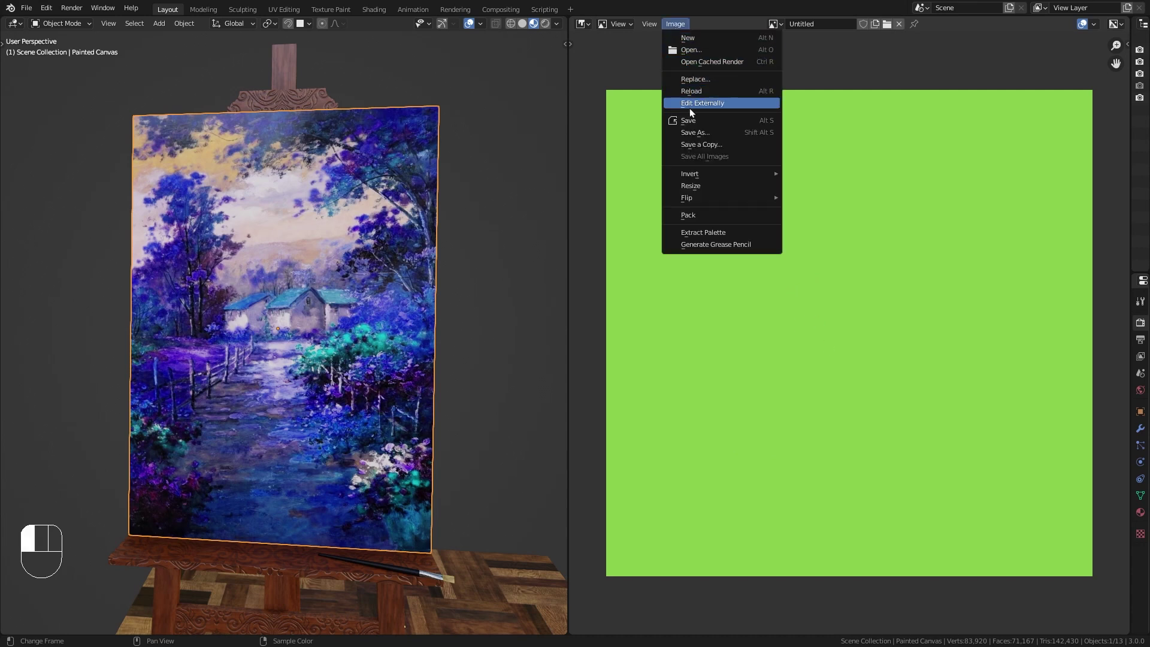
click(718, 132)
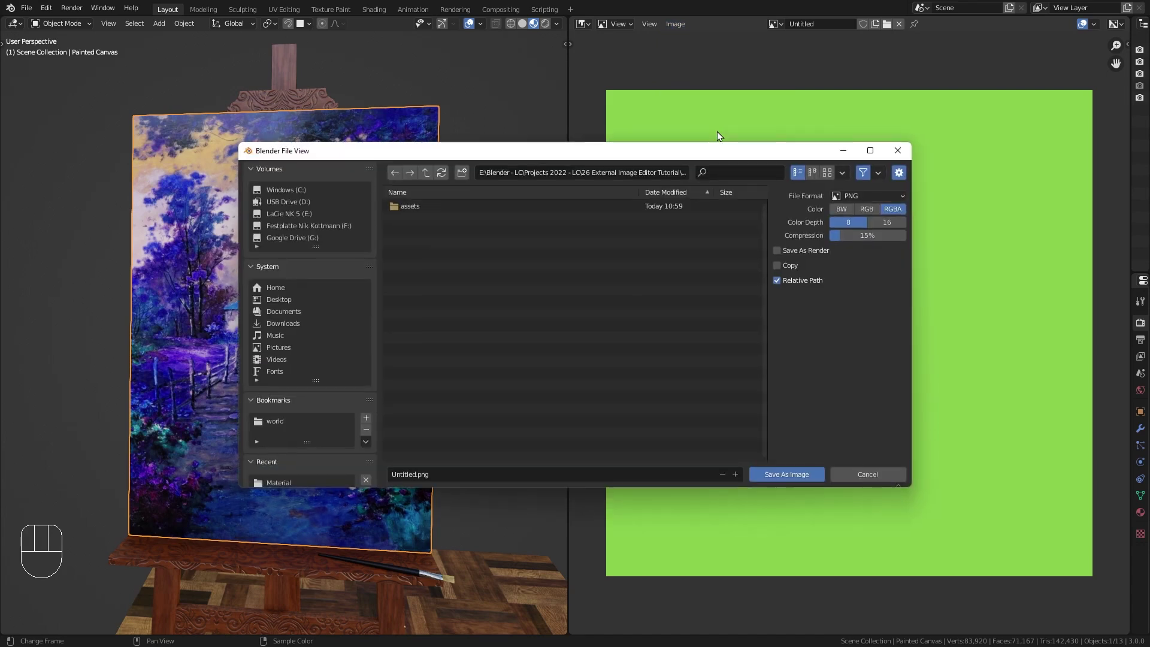
click(426, 172)
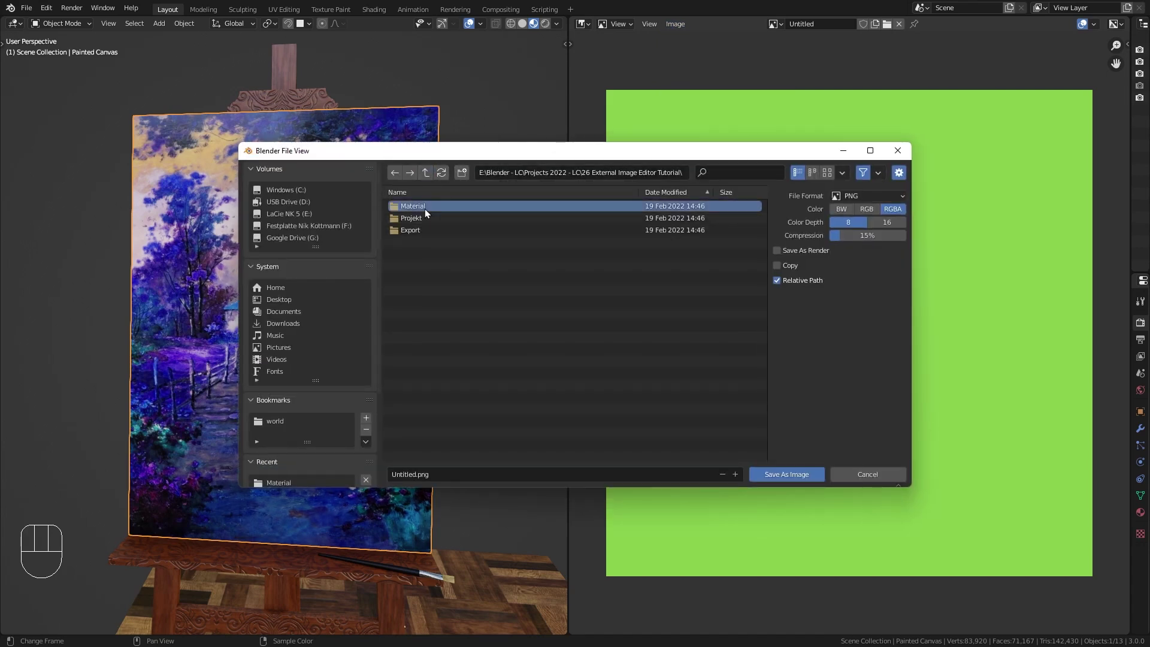
double_click(426, 206)
click(421, 219)
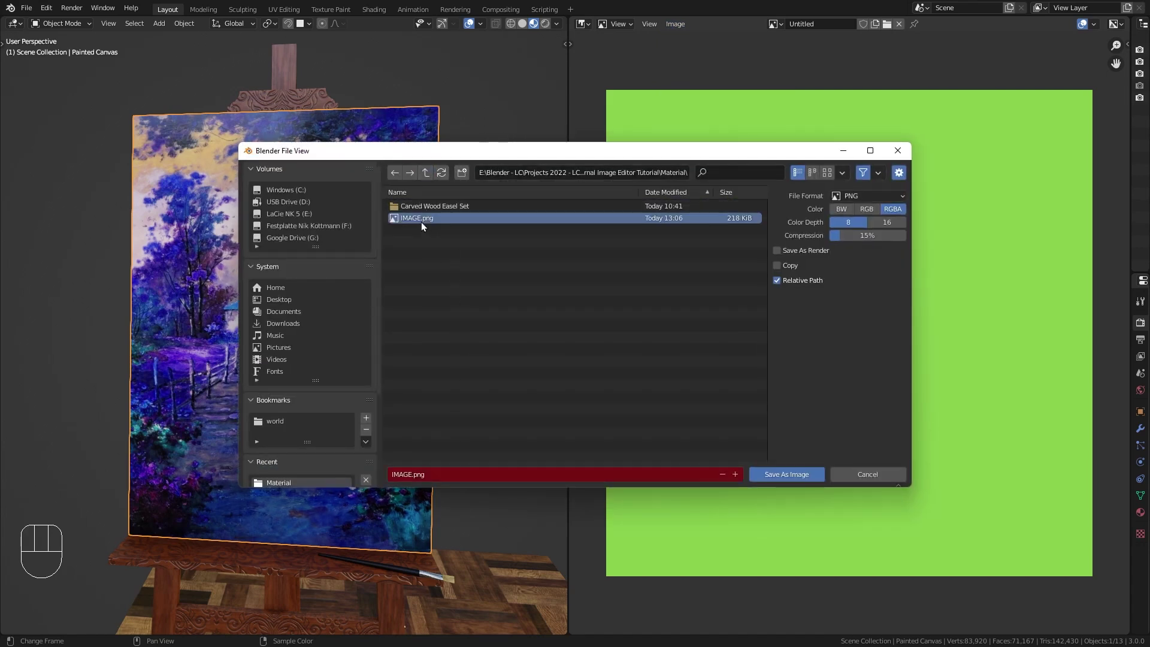
click(803, 476)
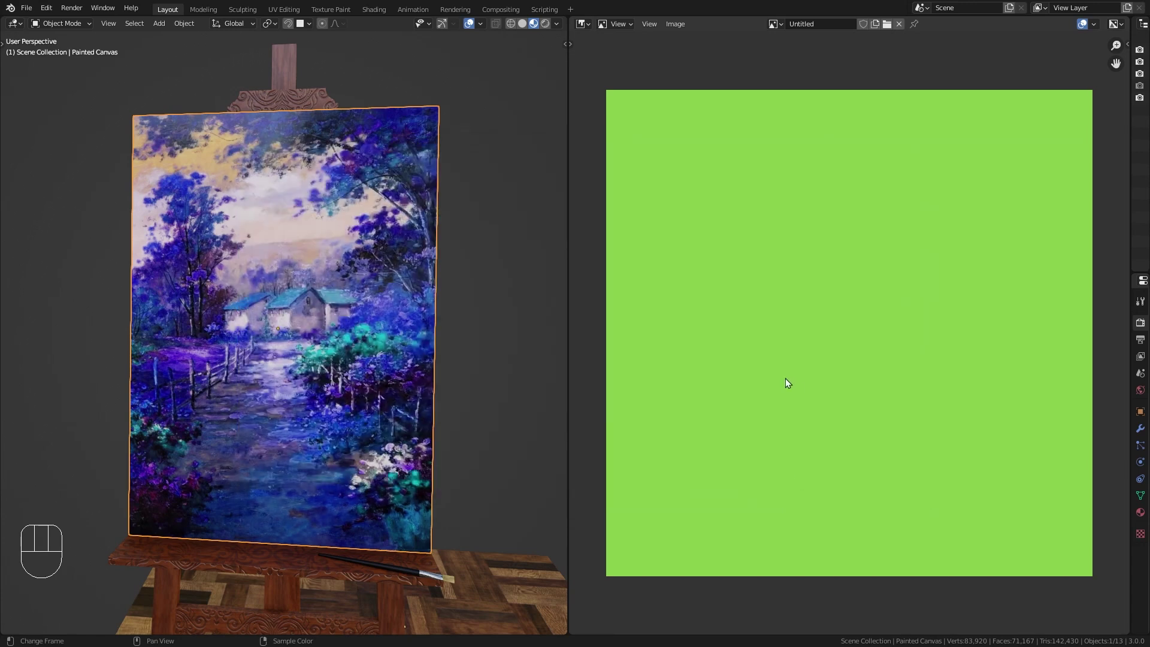
- Open the green IMAGE.png in GIMP via Edit Externally and select the Paintbrush
click(675, 24)
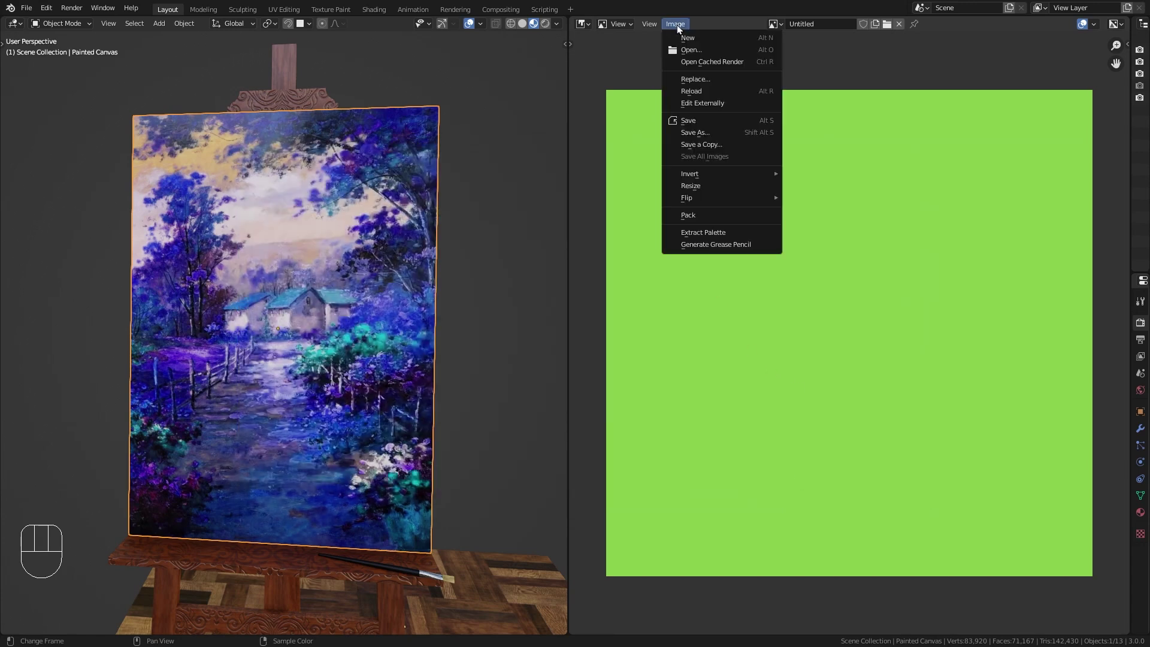
click(697, 103)
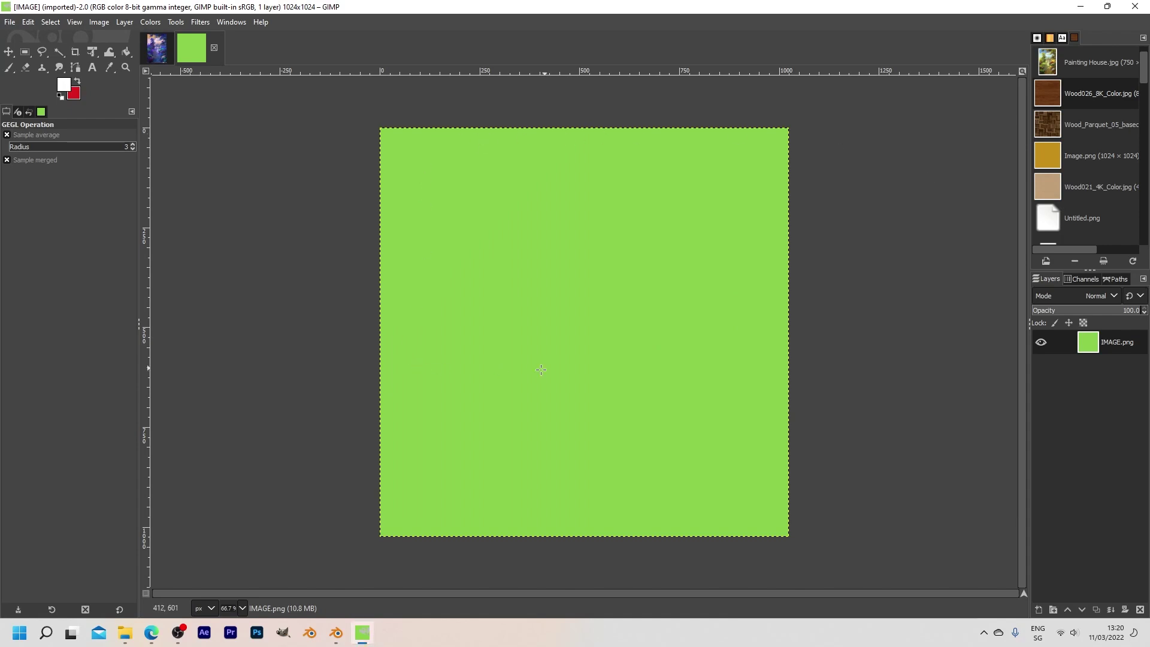
click(8, 69)
- Paint a white zigzag stroke across the green canvas and overwrite IMAGE.png
mouse_move(452, 169)
mouse_down()
mouse_move(616, 186)
mouse_move(438, 263)
mouse_move(492, 298)
mouse_move(553, 435)
mouse_move(651, 465)
mouse_move(741, 431)
mouse_move(597, 323)
mouse_move(621, 330)
mouse_move(667, 406)
mouse_up()
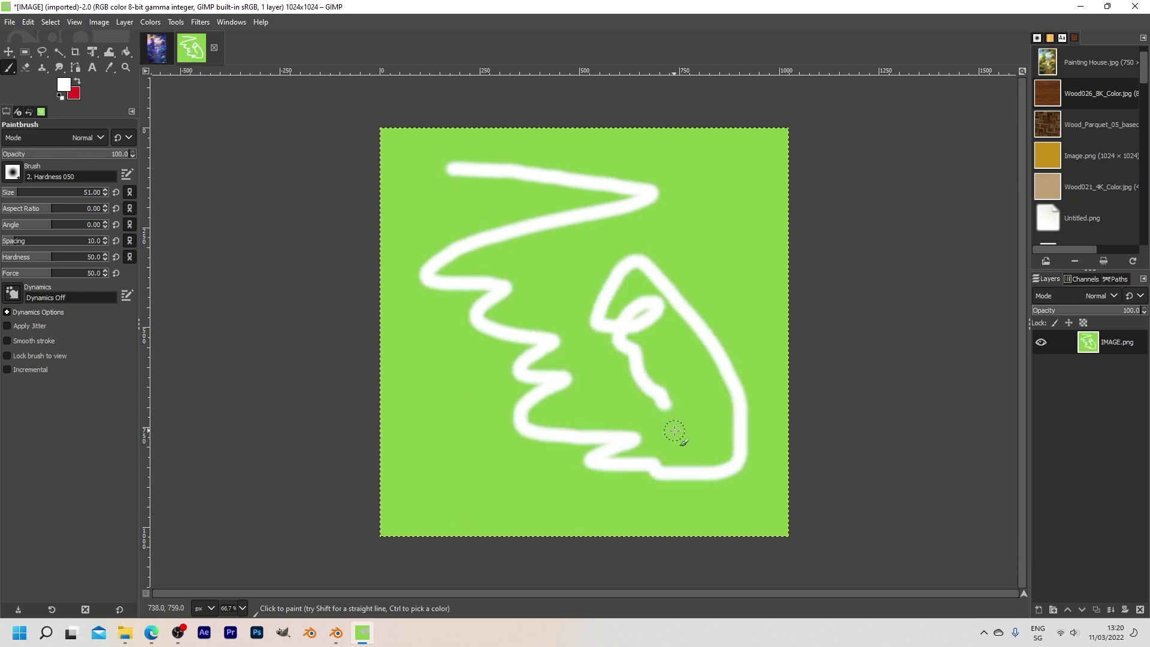
click(10, 23)
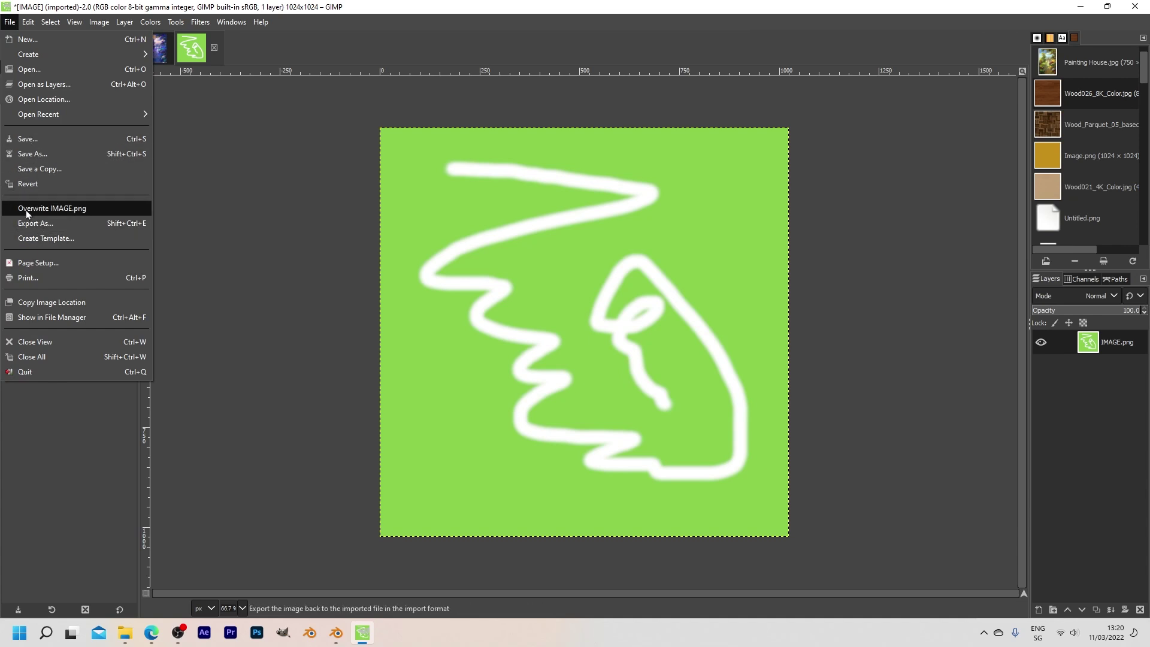
click(83, 208)
- Return to Blender and reload IMAGE.png with Alt+R to show GIMP's white zigzag strokes
mouse_move(337, 635)
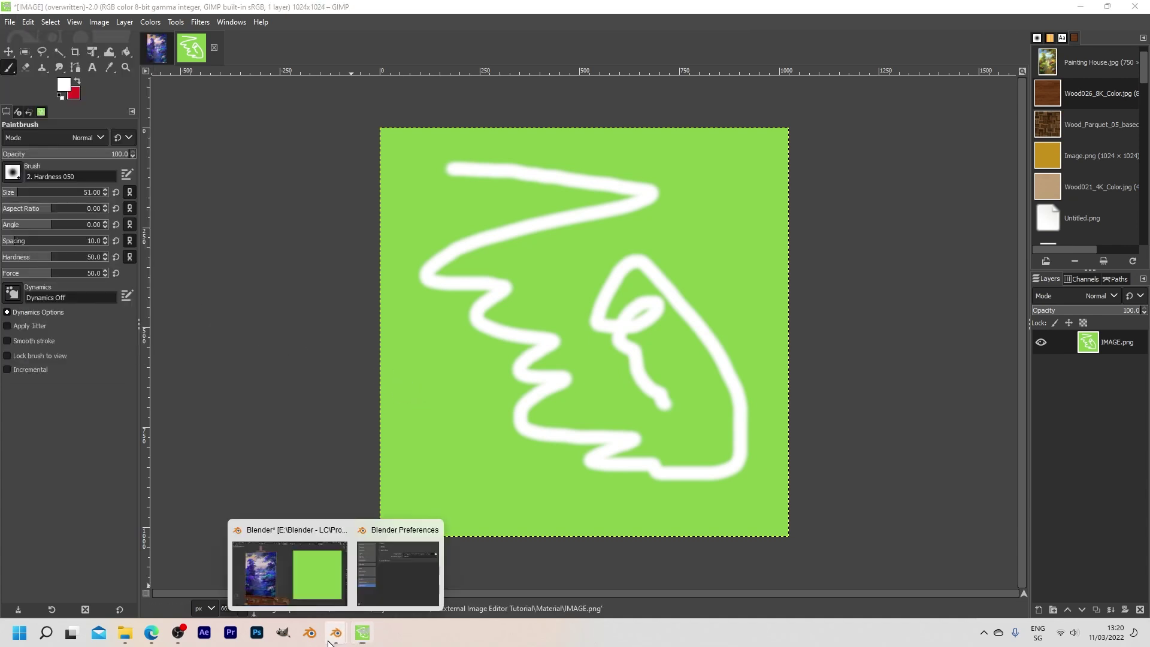
click(297, 563)
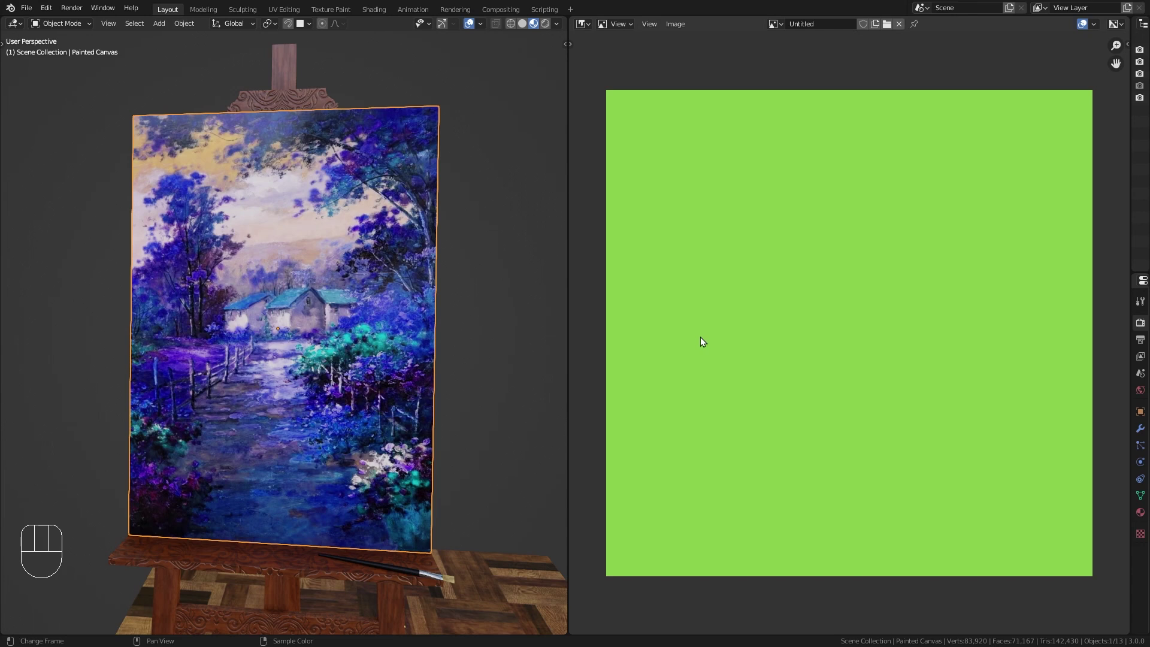
key(alt)
key(alt+r)
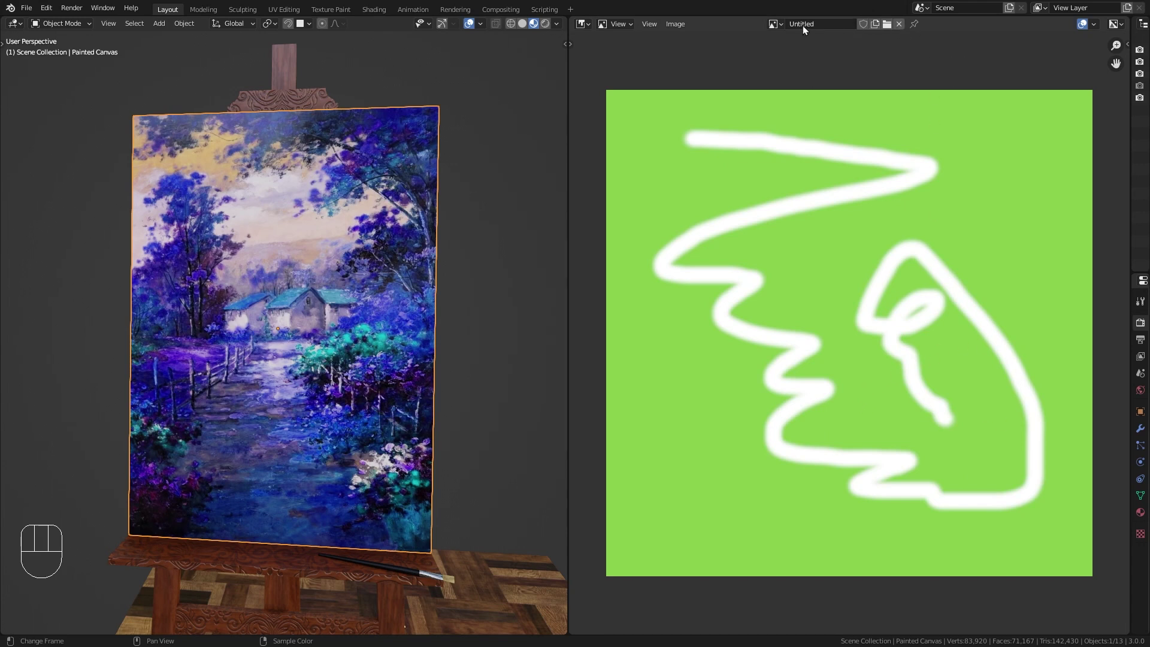
- Display the Wood026_8K_Color.jpg texture in the Image Editor
click(775, 24)
scroll(818, 142, down, 3)
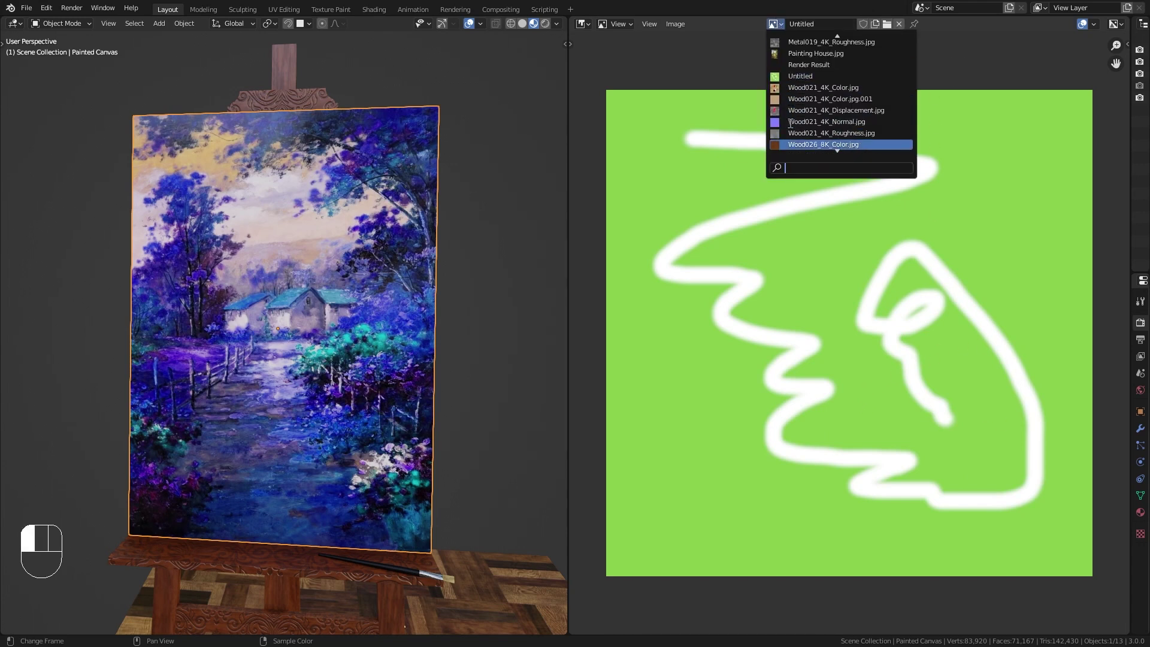
click(818, 144)
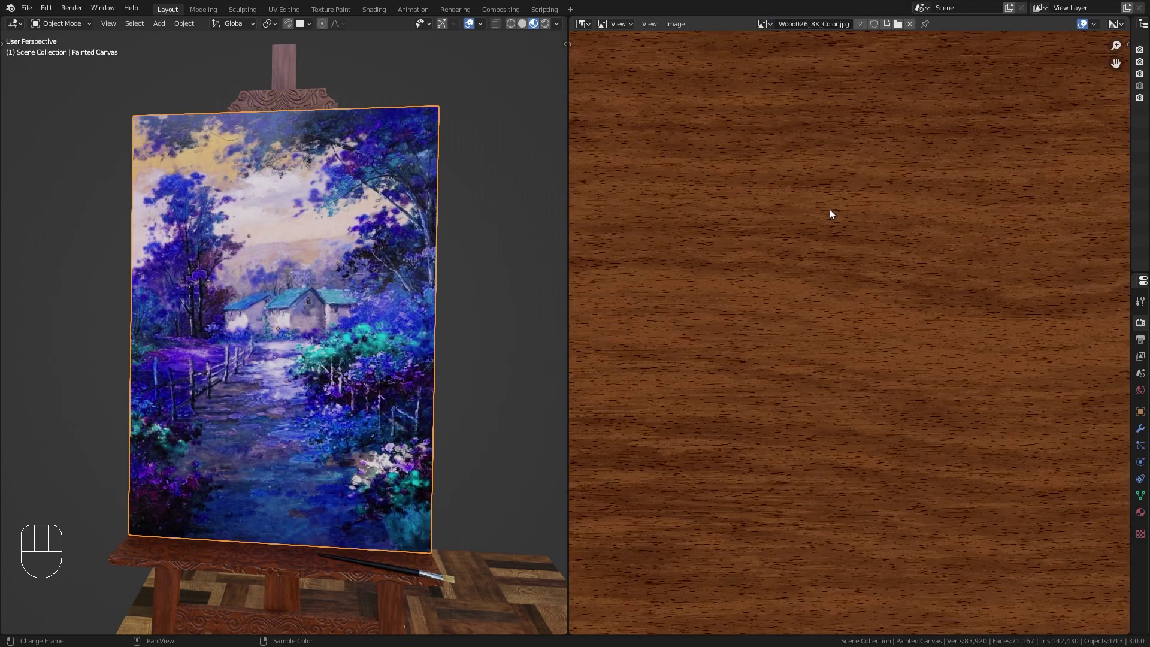
scroll(828, 216, down, 2)
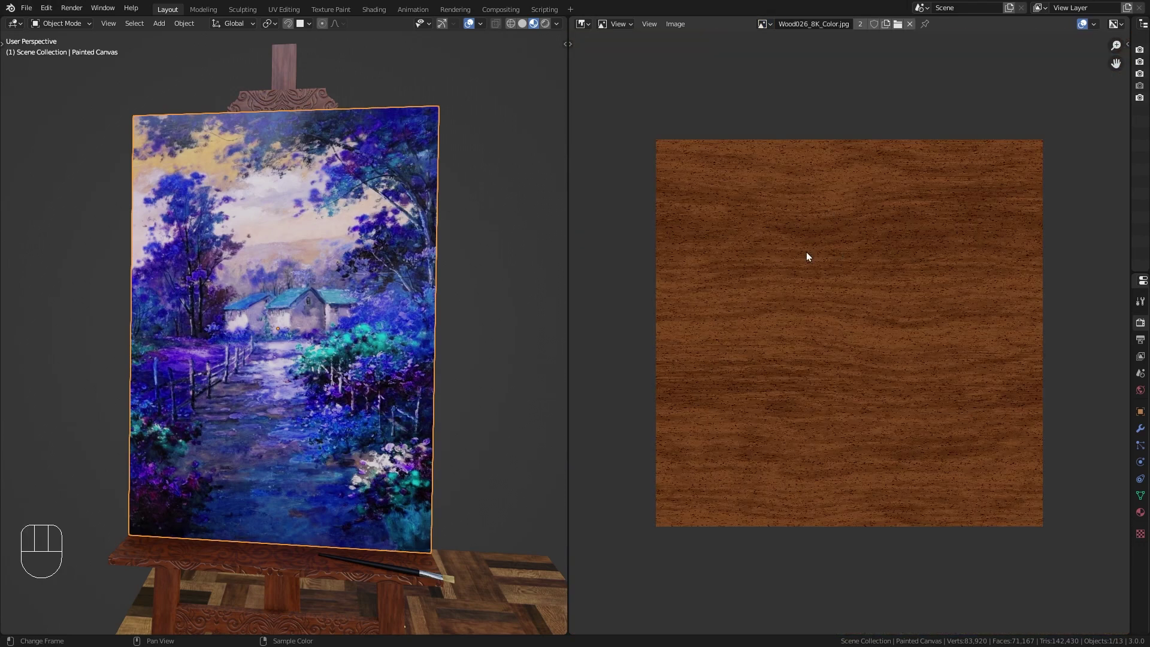
- Pack the wood texture into the blend file, then attempt external editing, which is refused
click(673, 24)
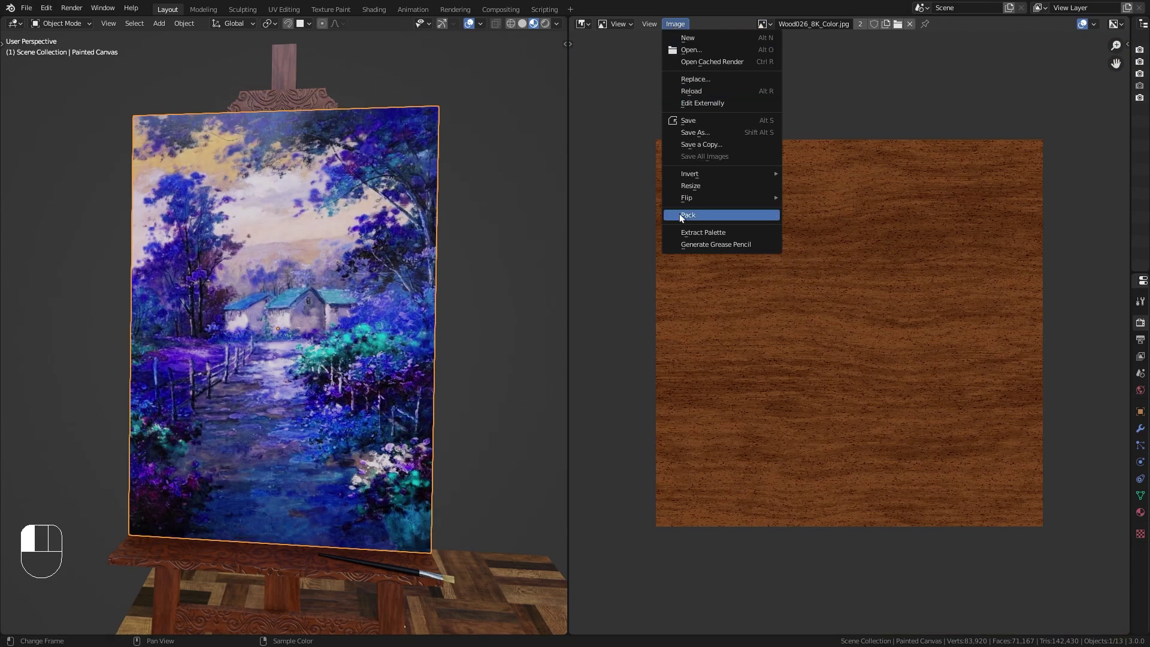
click(717, 215)
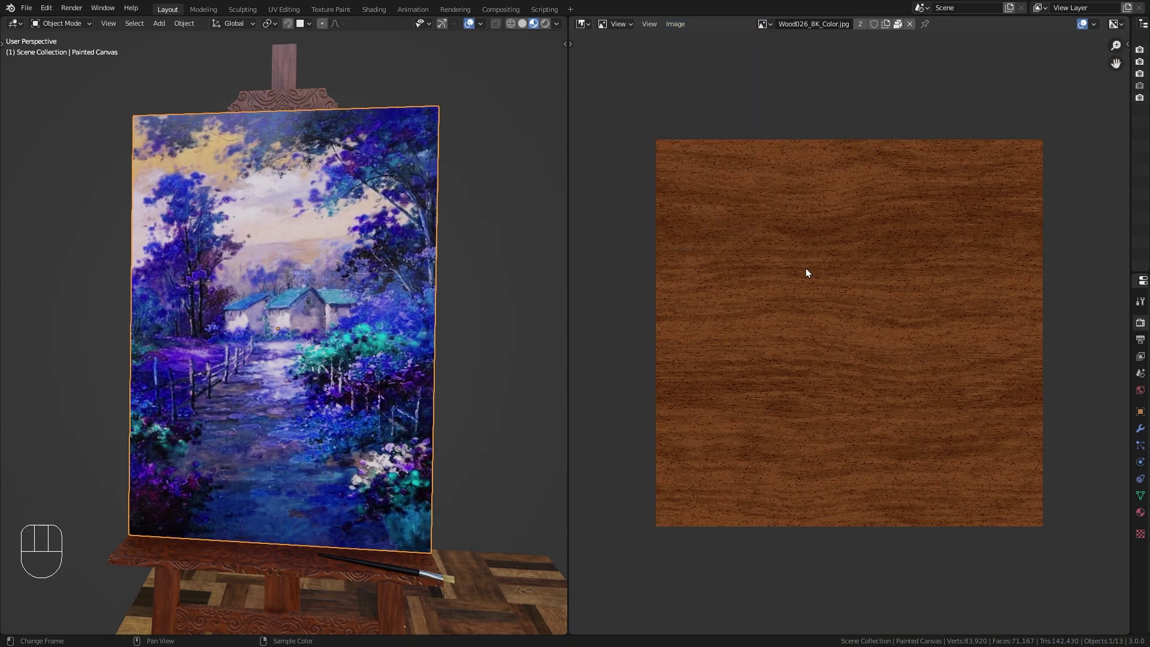
ctrl+middle_drag(921, 264, 783, 118)
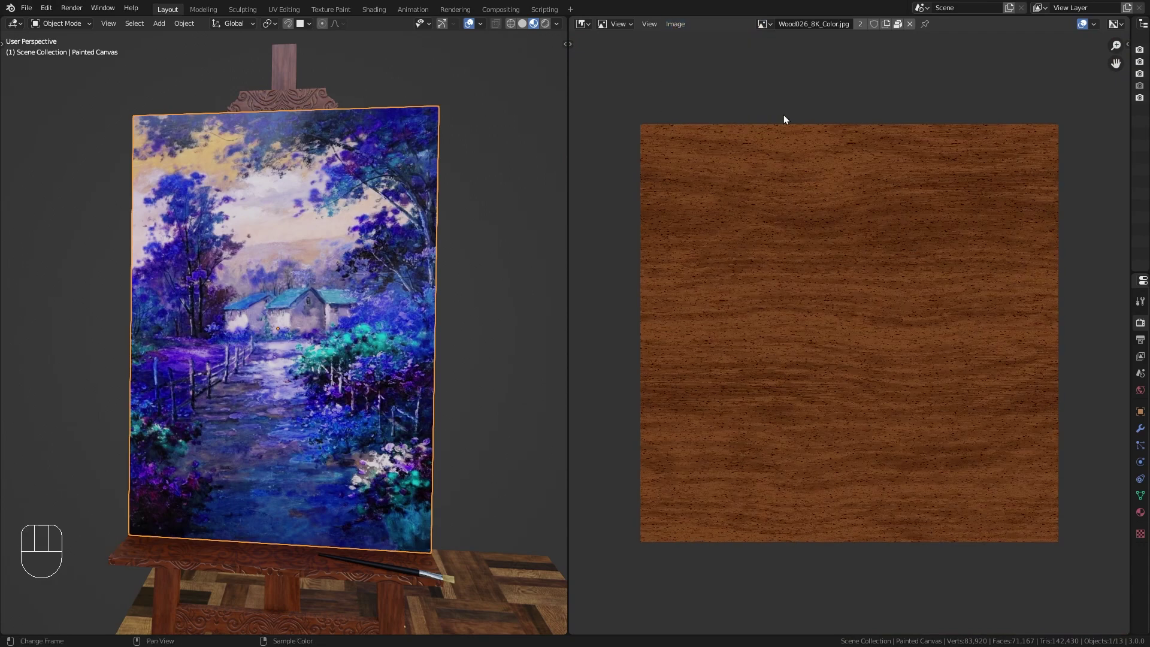
click(675, 24)
click(694, 103)
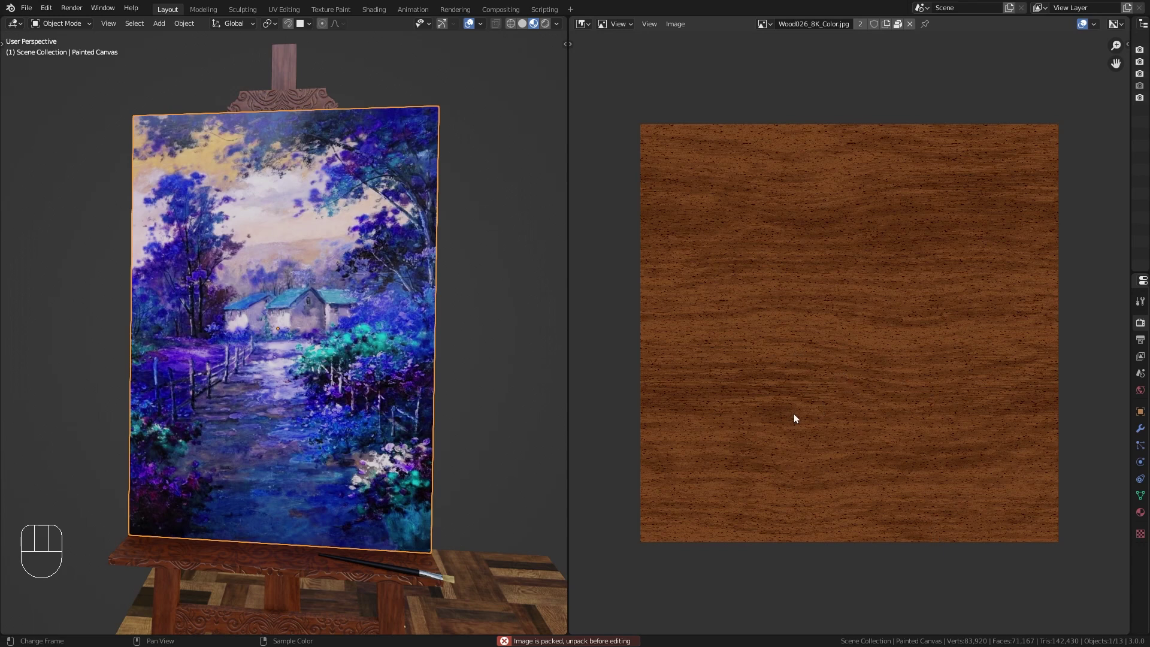
- Unpack Wood026_8K_Color.jpg to use its original file location, then send it to GIMP
click(677, 24)
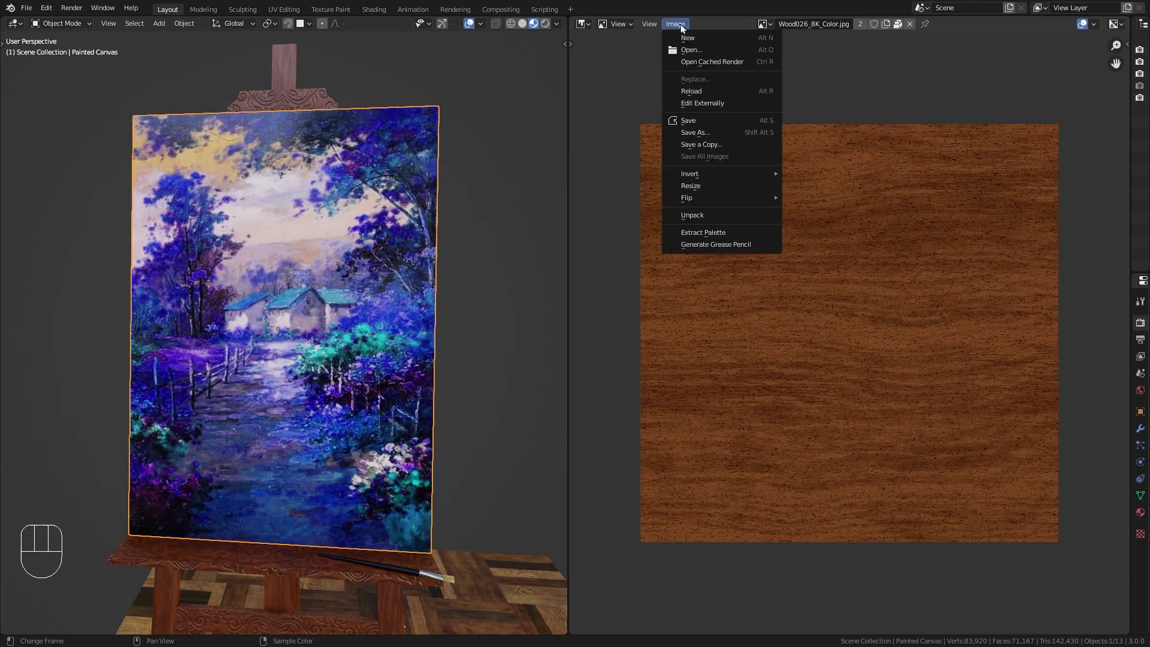
click(715, 134)
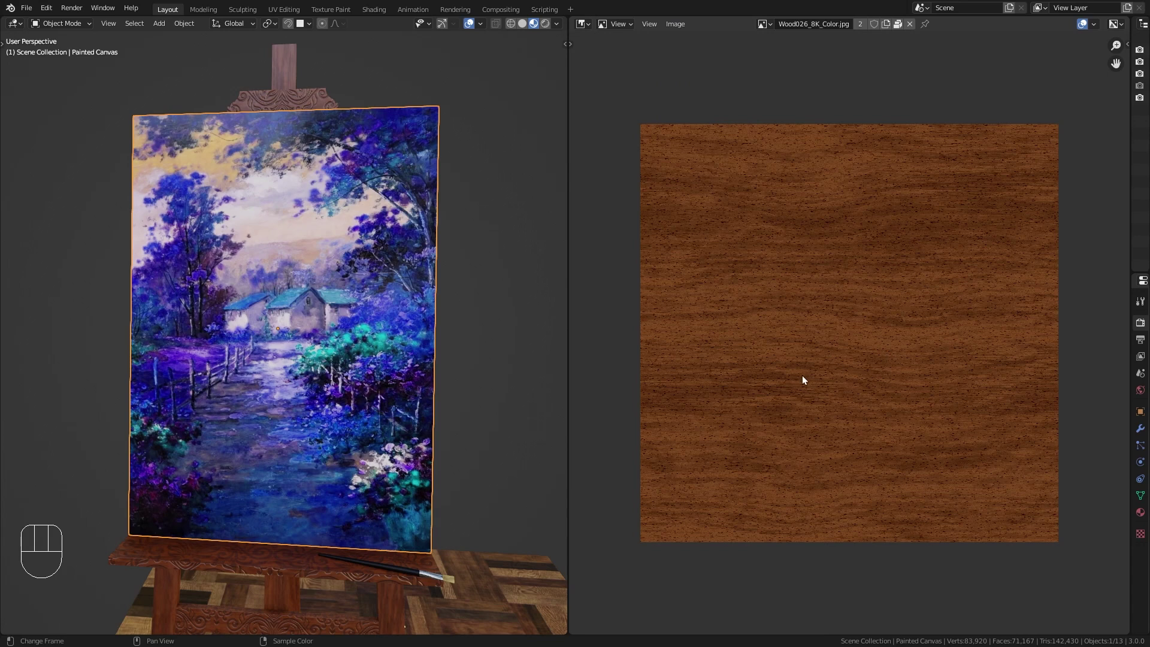
click(897, 24)
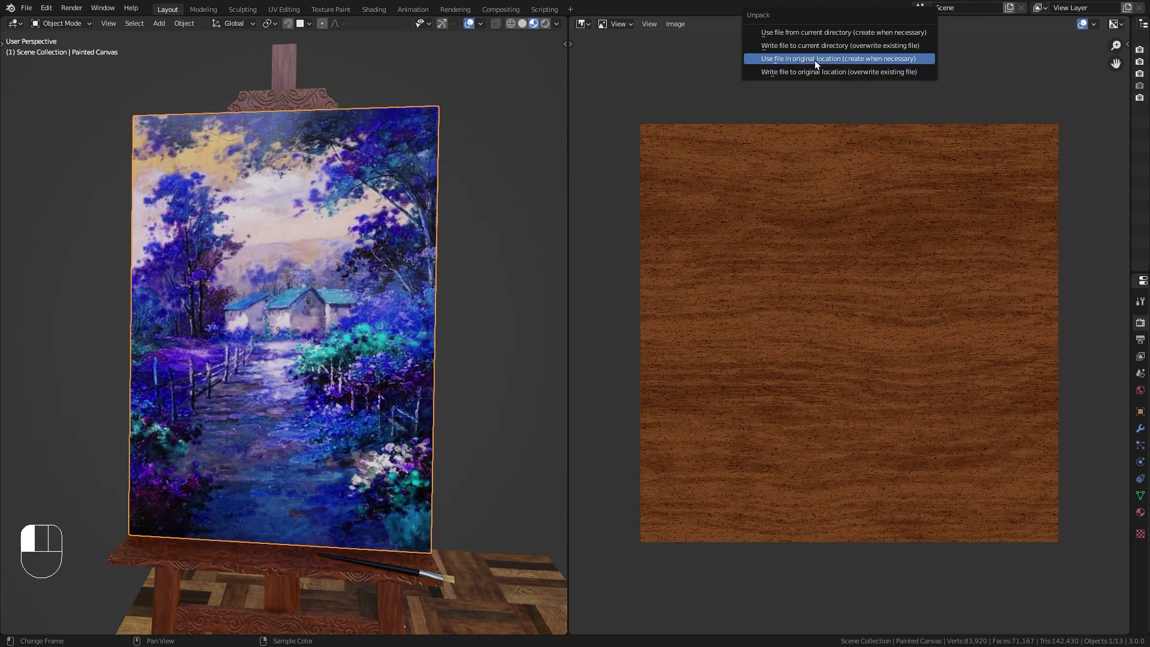
click(857, 59)
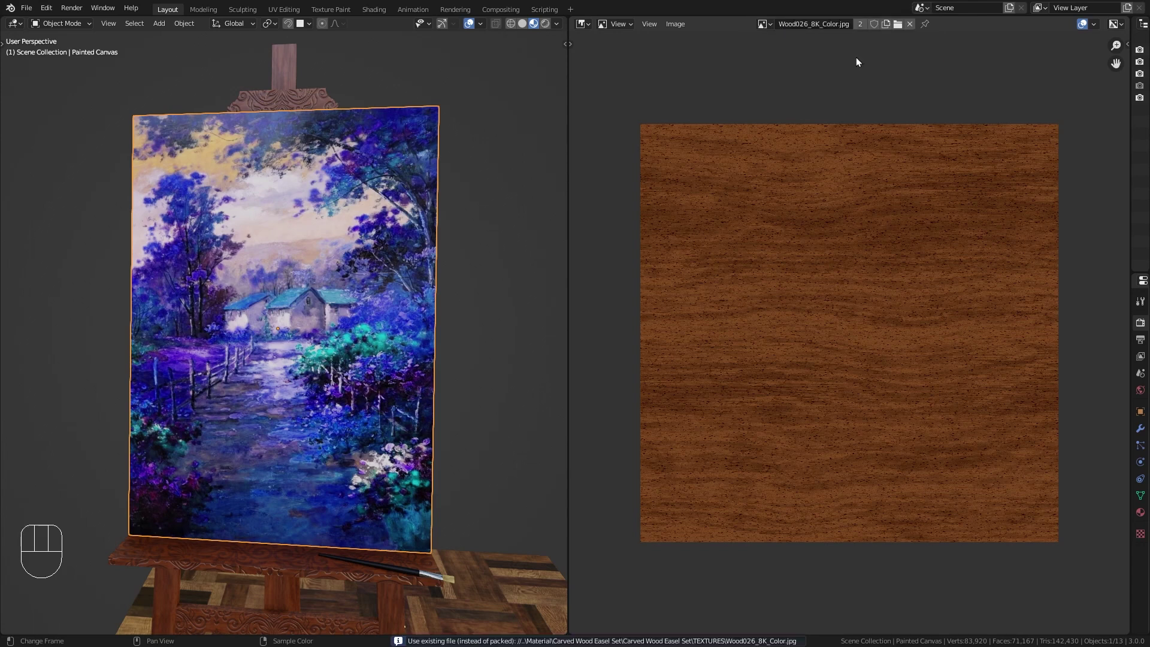
click(677, 24)
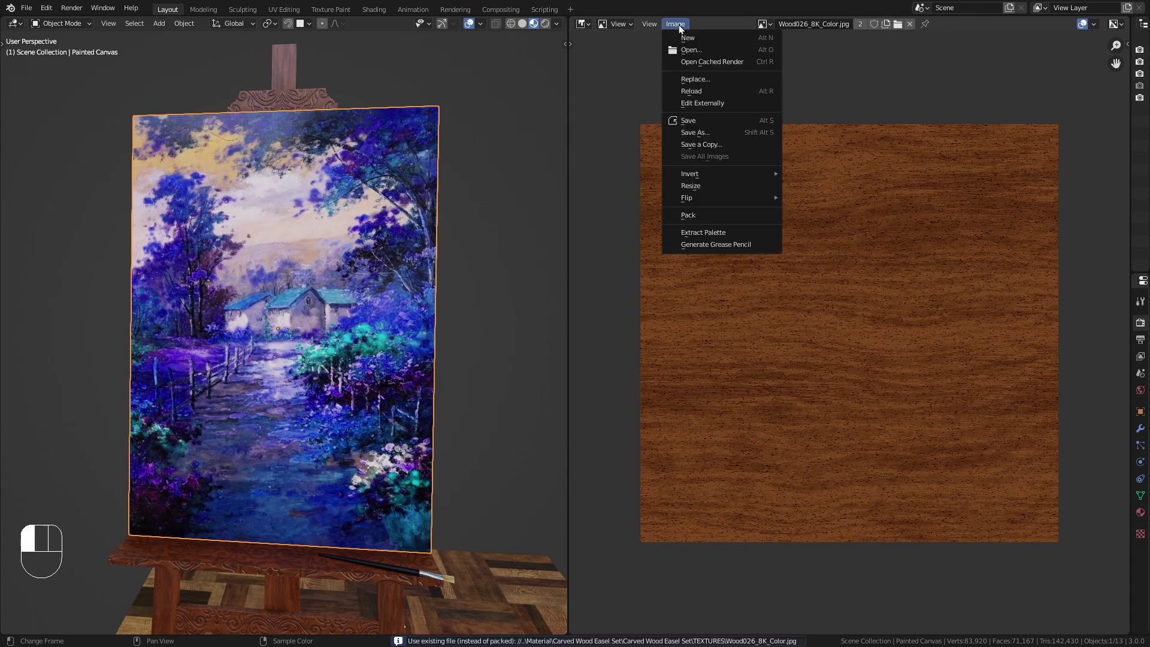
click(722, 103)
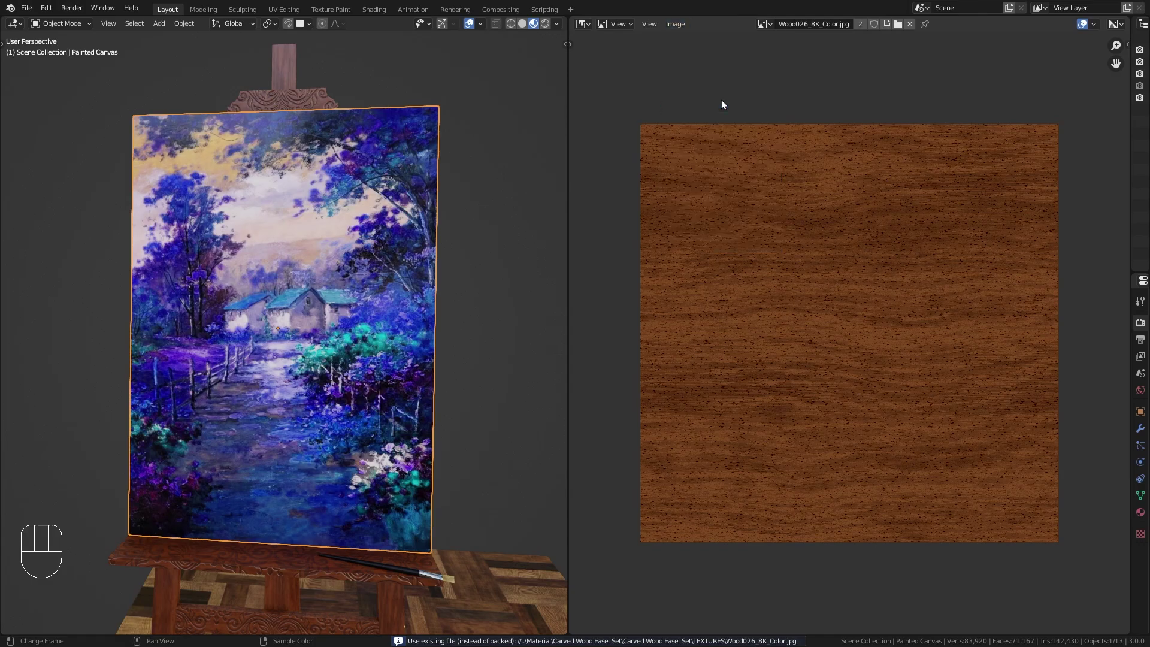